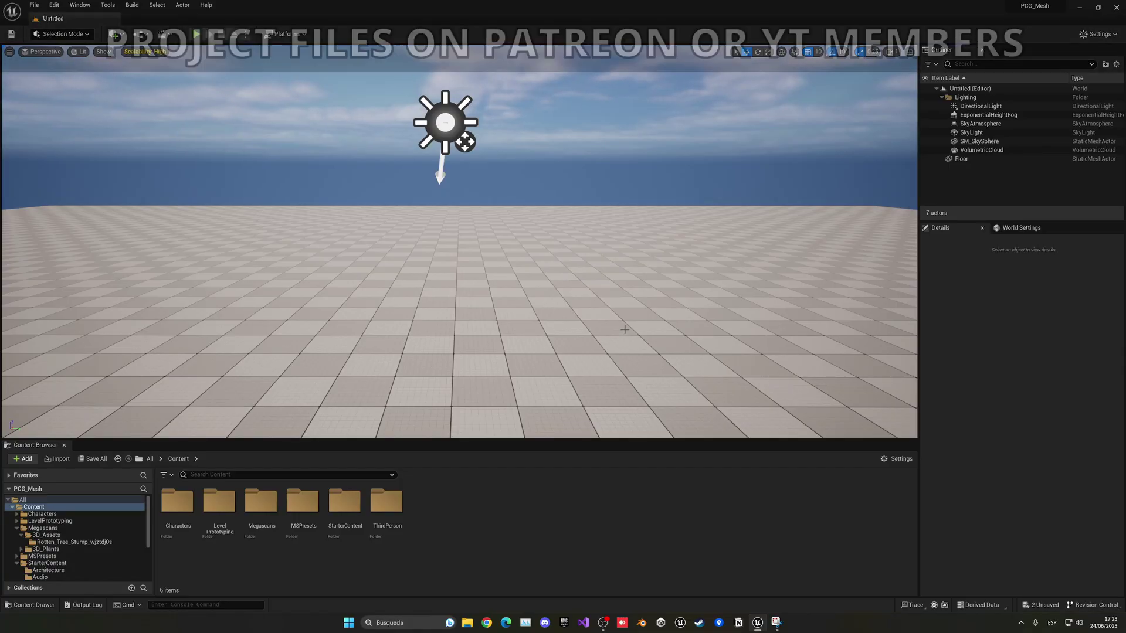
Step: Place the S_Rotten_Tree_Stump static mesh from the Megascans 3D_Assets folder into the level and focus on it
double_click(261, 528)
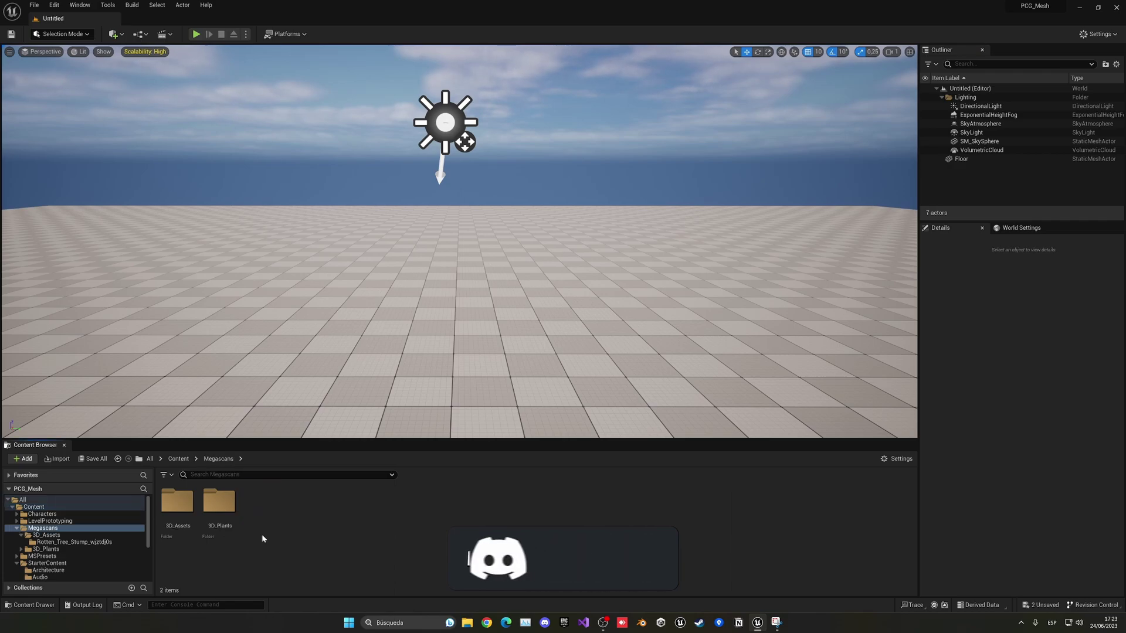
double_click(186, 515)
double_click(191, 521)
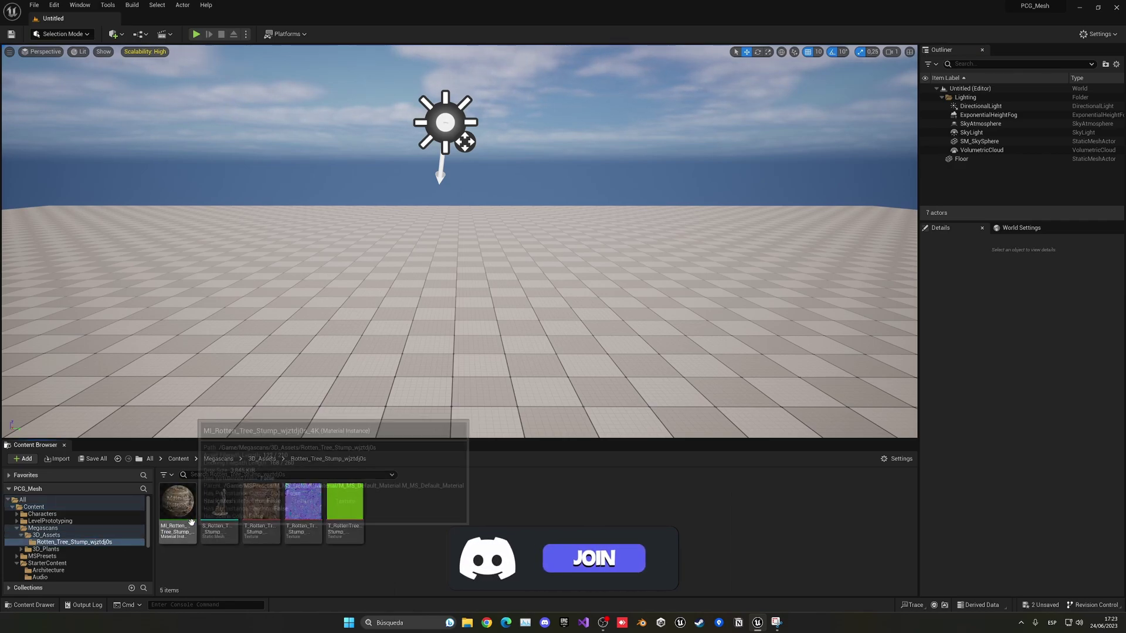
drag(219, 503, 469, 339)
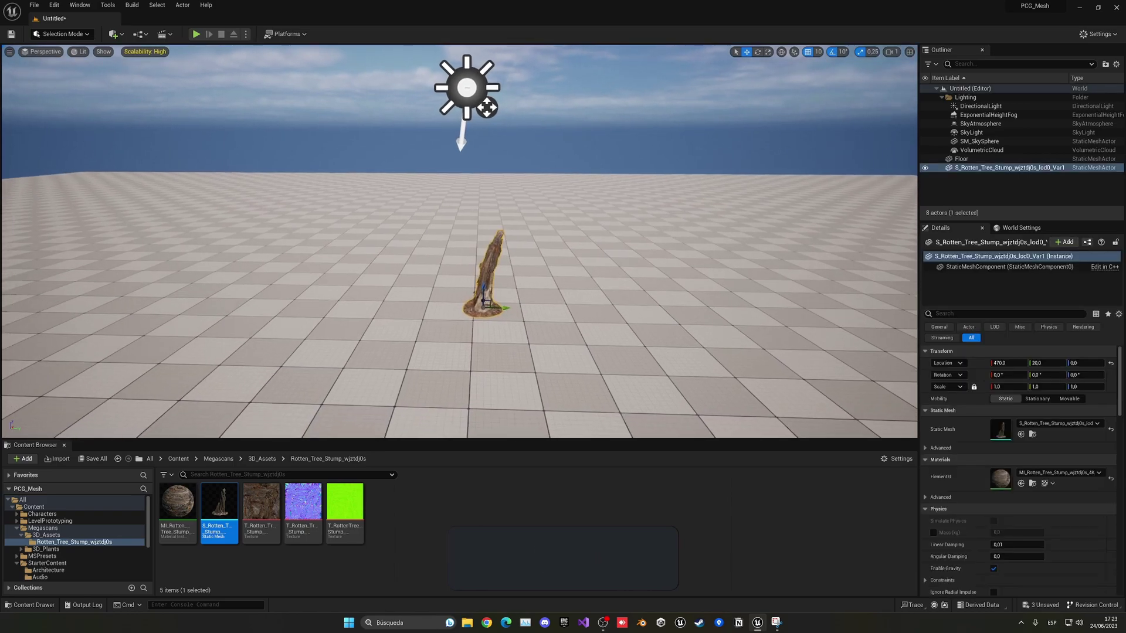
key(f)
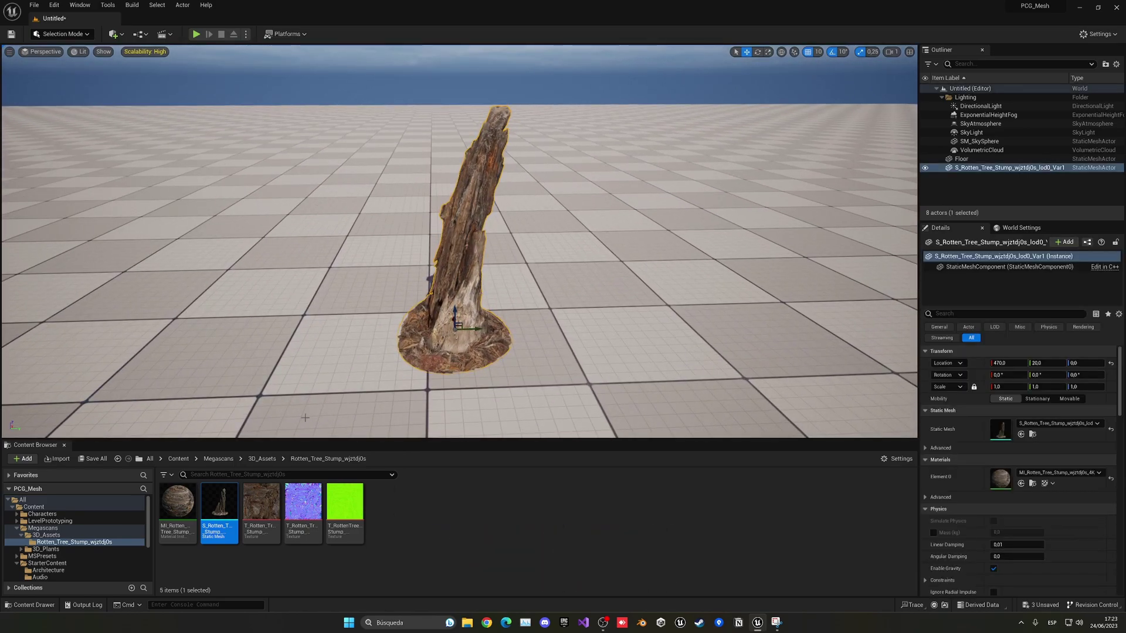
Step: Preview a Yellow Archangel plant mesh from the Megascans 3D_Plants folder beside the stump, delete it from the level, and return to the Content folder
click(262, 459)
click(218, 458)
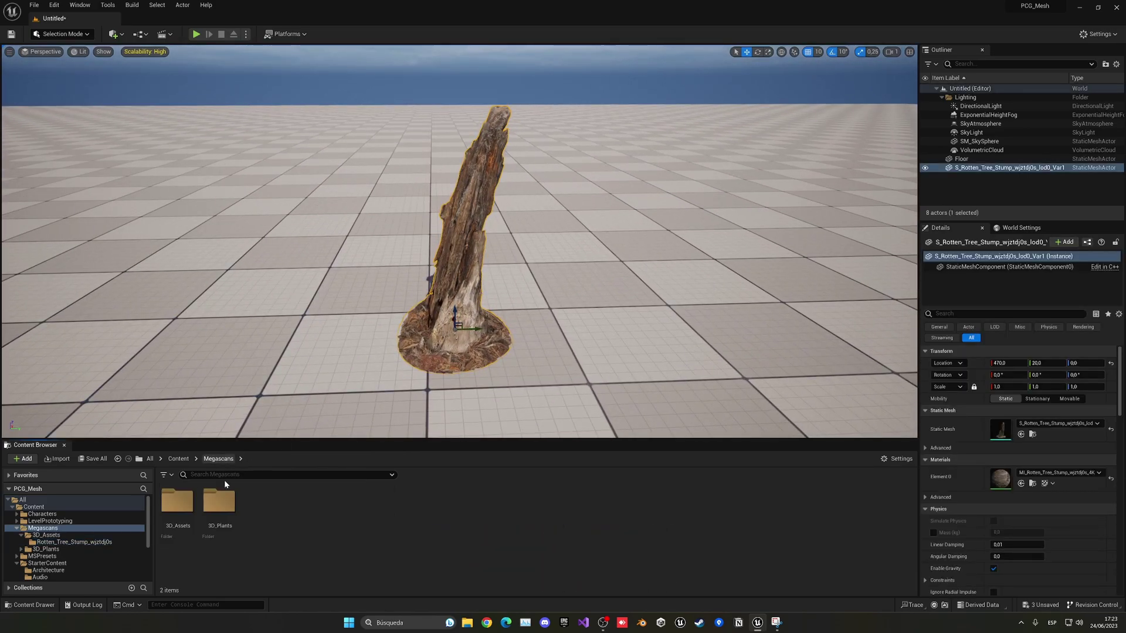
click(225, 505)
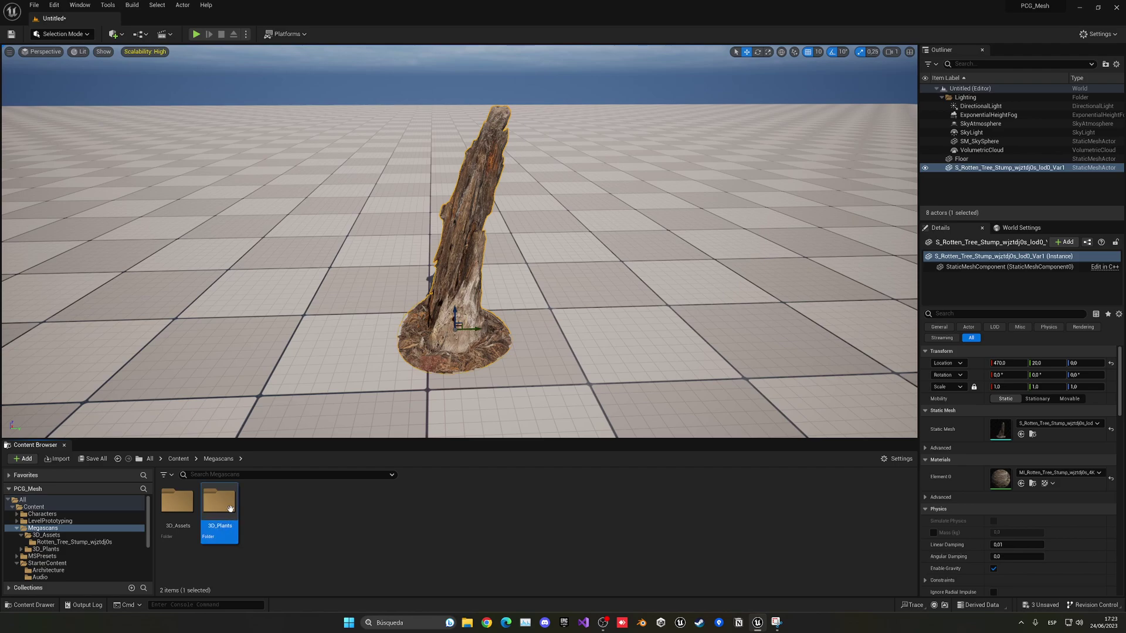
double_click(227, 509)
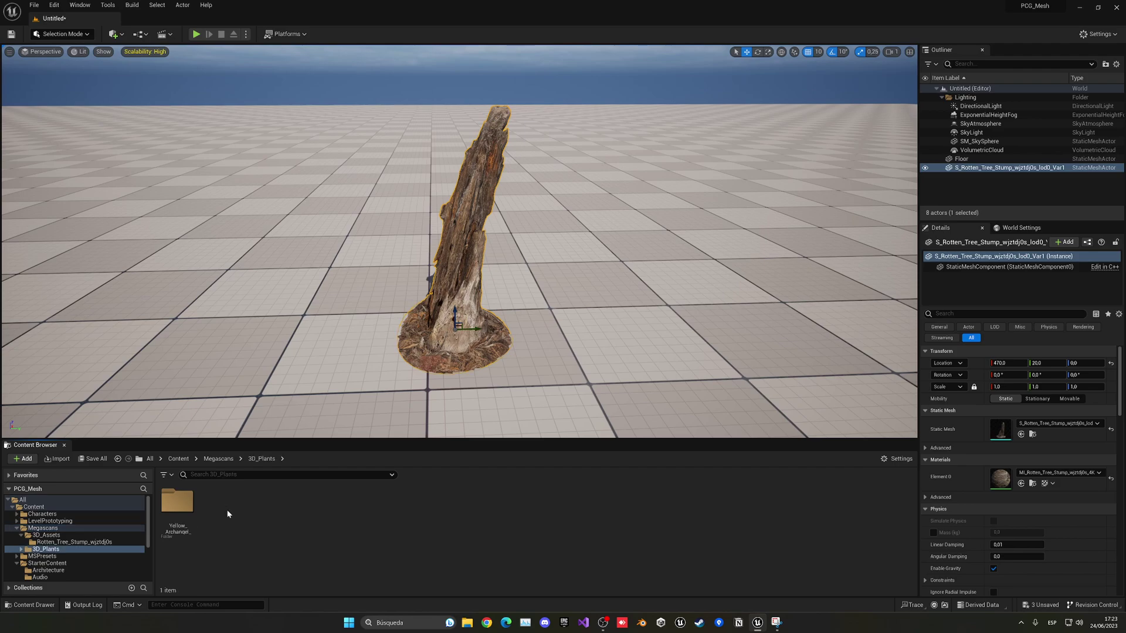
double_click(182, 505)
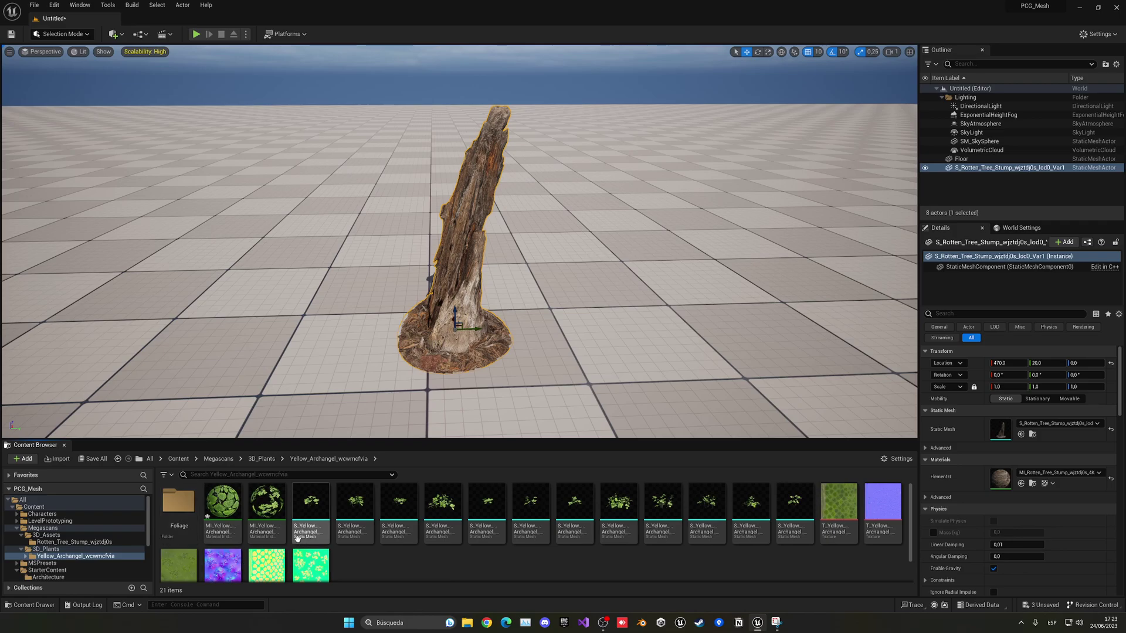
drag(314, 516, 327, 372)
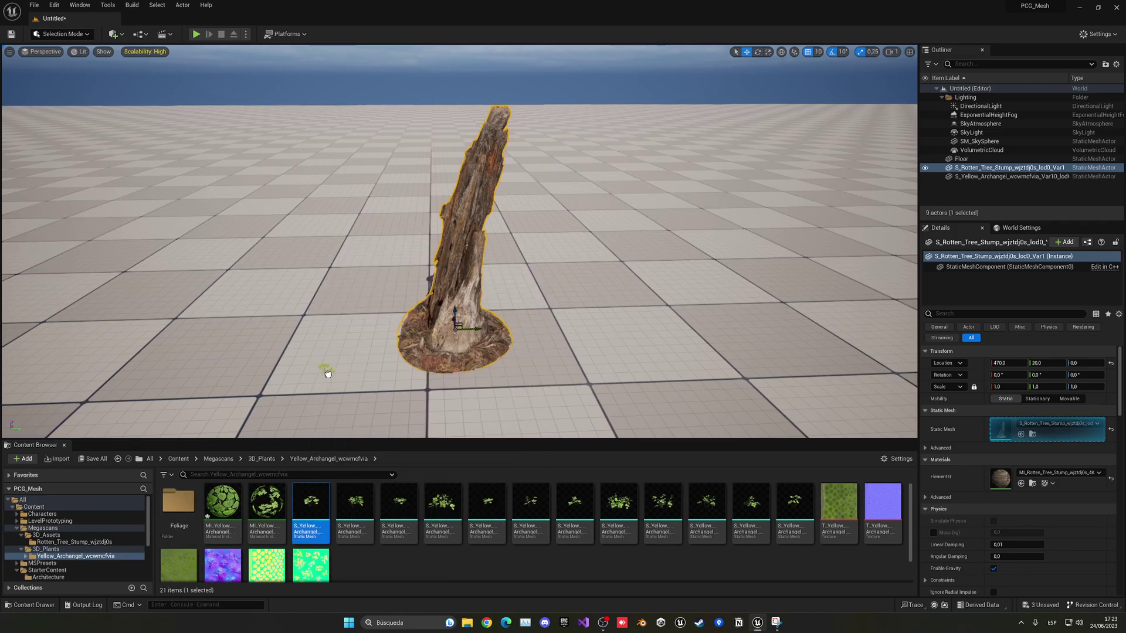
key(f)
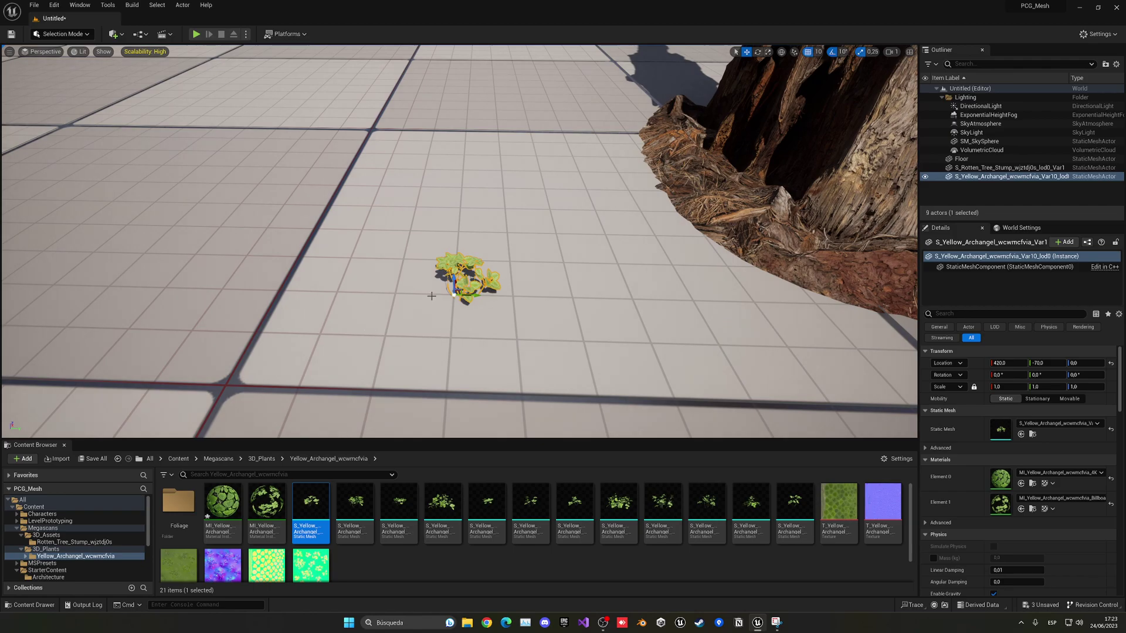
scroll(369, 330, down, 5)
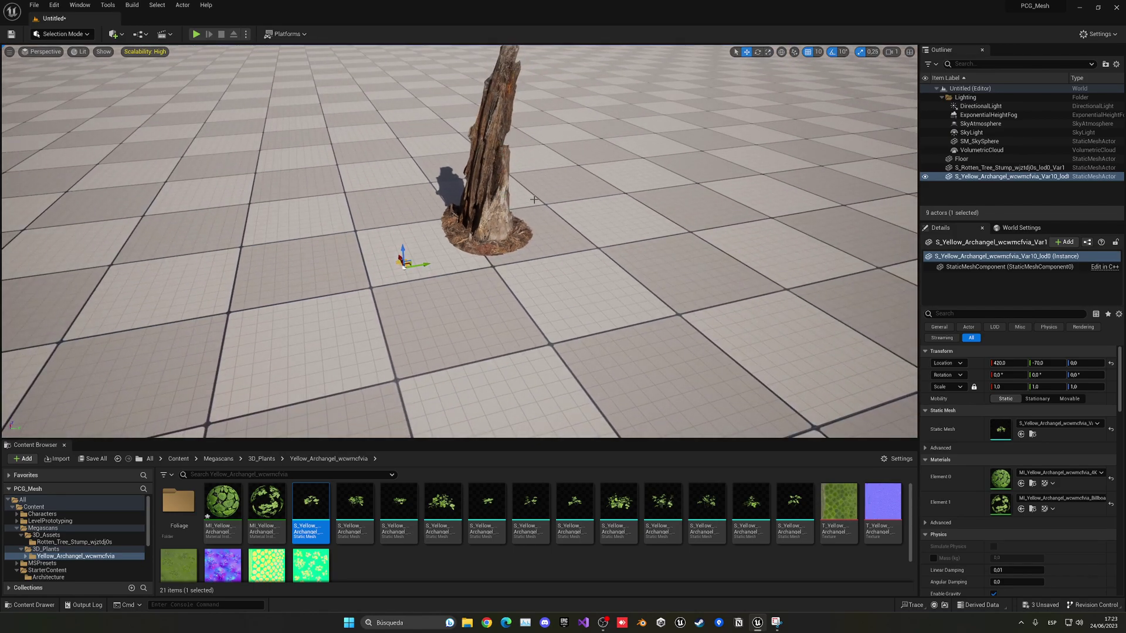
right_drag(513, 140, 513, 113)
key(w)
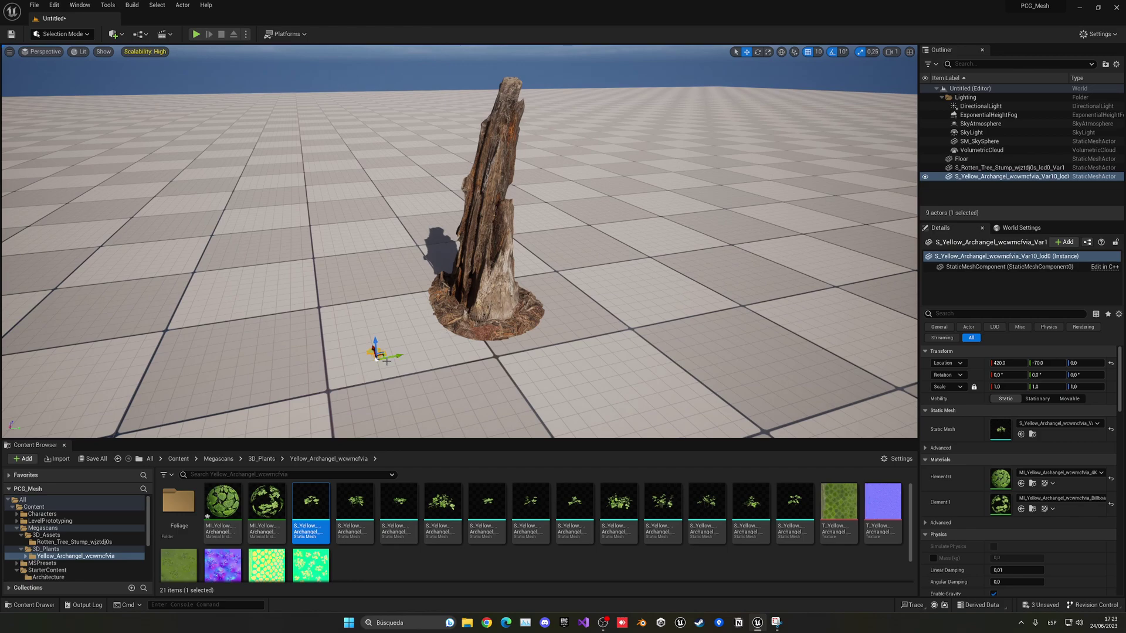
key(Delete)
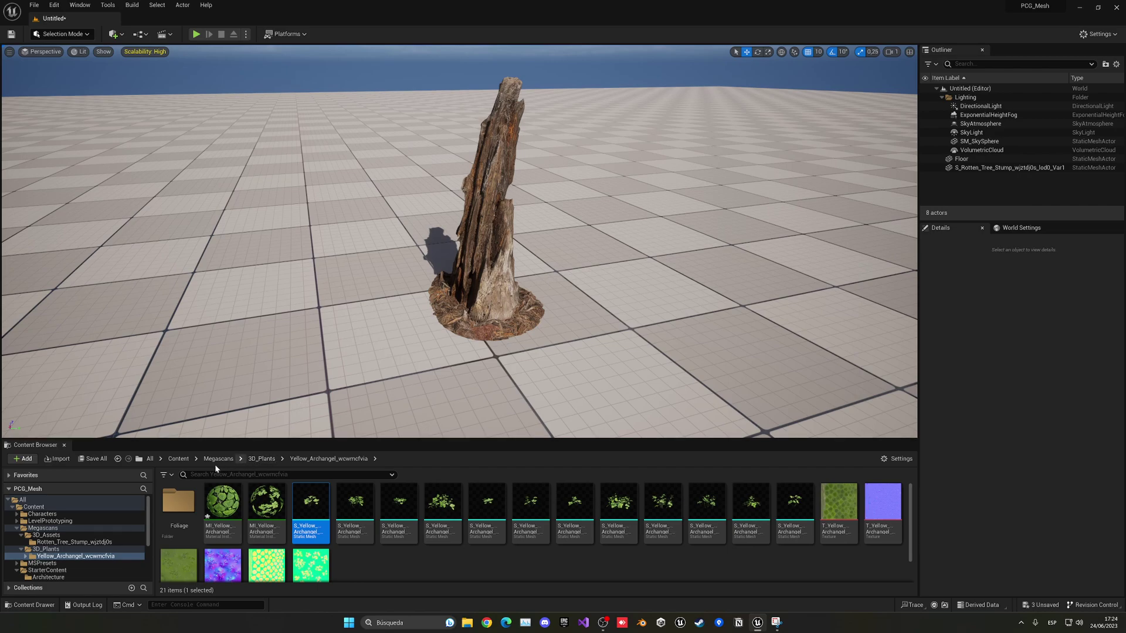
click(183, 459)
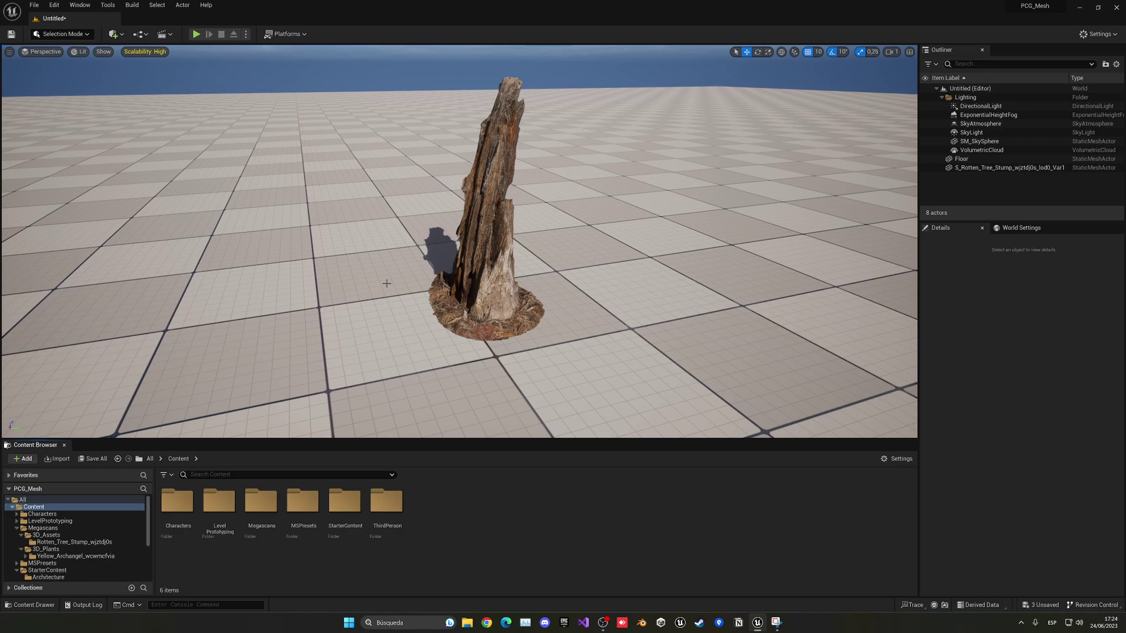
Step: Check the project's plugins for "procedural" to review which Procedural Content Generation Framework plugins are enabled
click(57, 5)
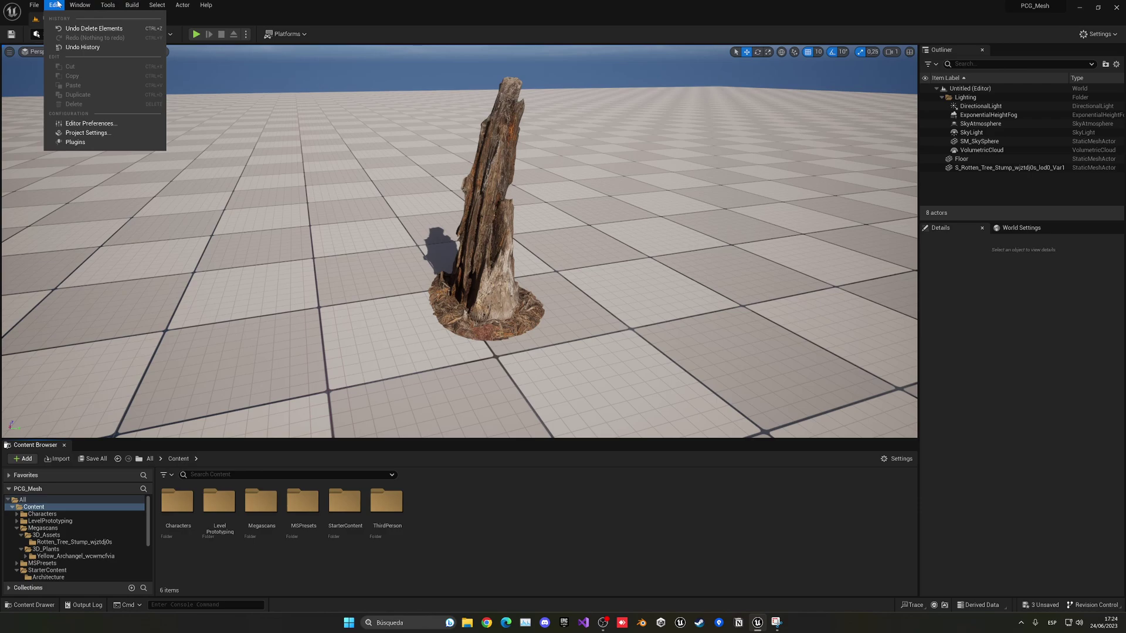
click(75, 142)
text(pl)
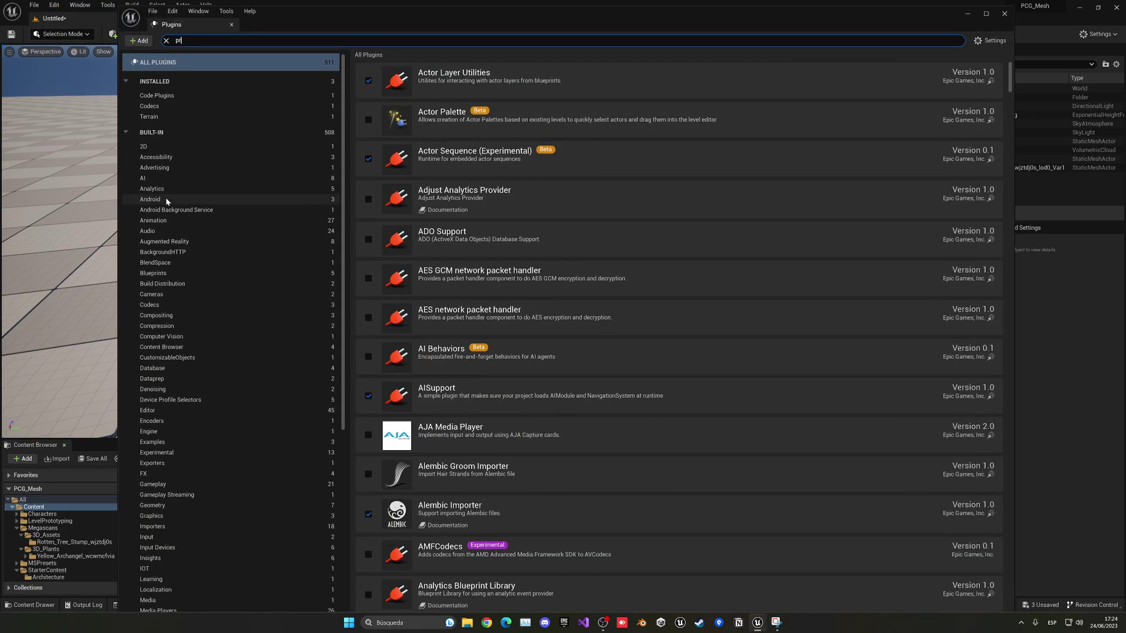
text(ocedural)
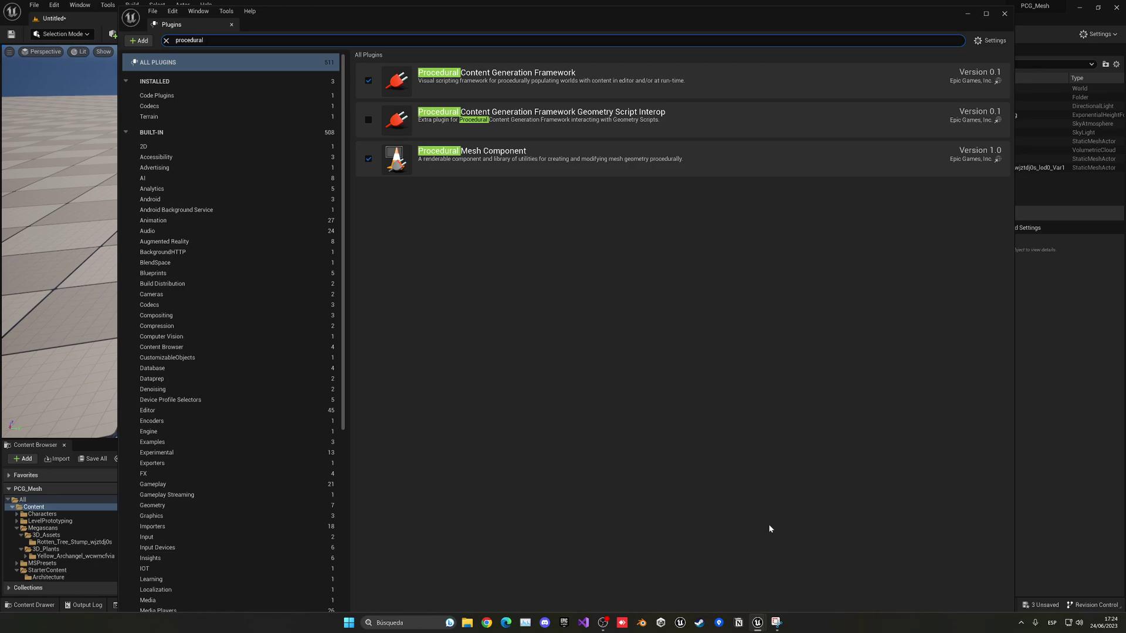
click(1004, 14)
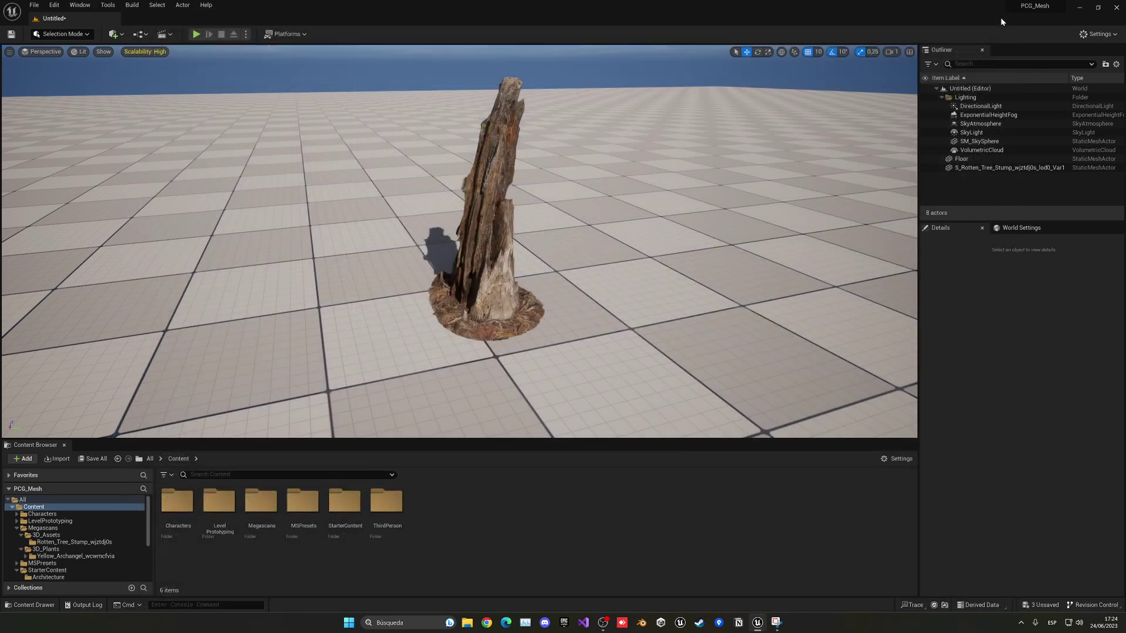
Step: Create a PCG Graph asset named PCG_Moss in the Content folder and open it
right_click(445, 515)
mouse_move(465, 456)
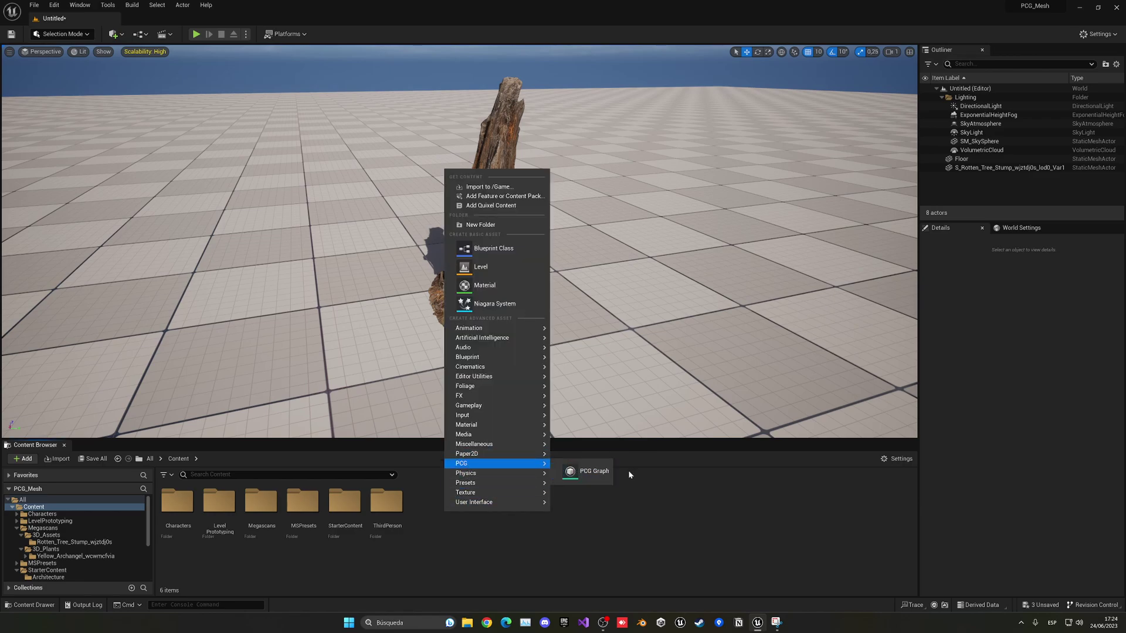
click(590, 472)
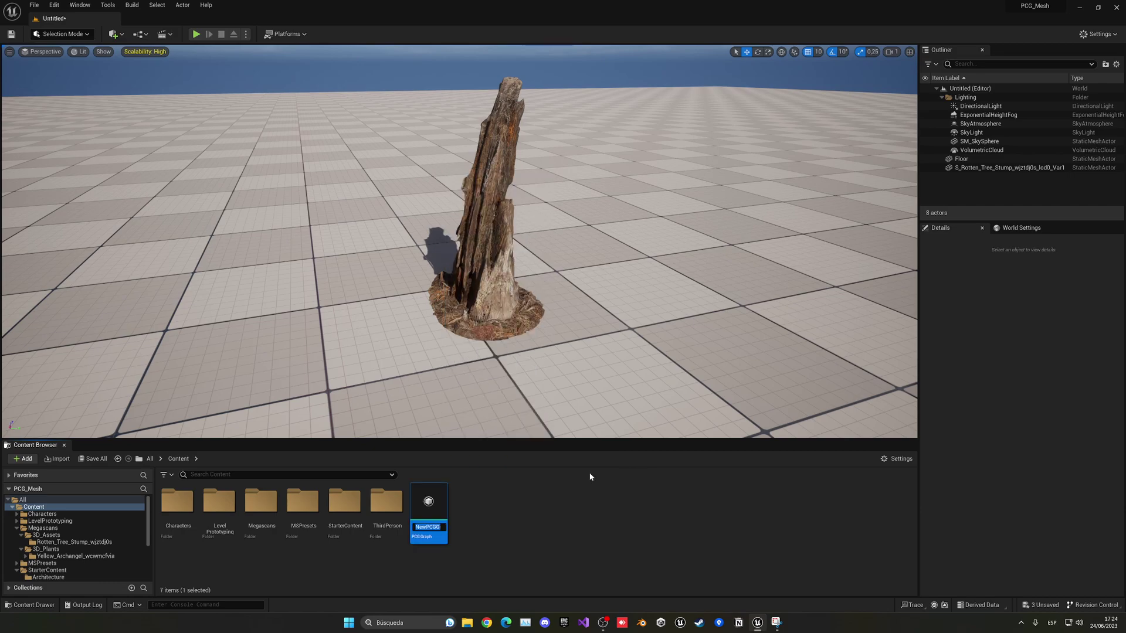
text(PCG_Moss)
key(Return)
double_click(429, 504)
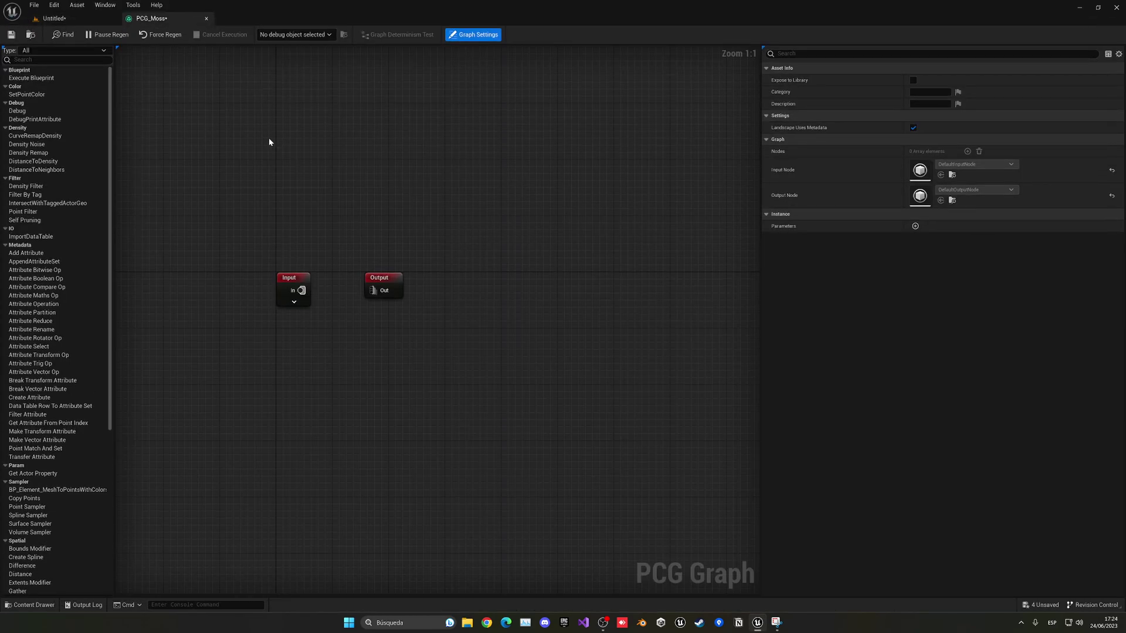
Step: Examine the Input node's additional pins in the PCG_Moss graph
right_drag(268, 142, 465, 217)
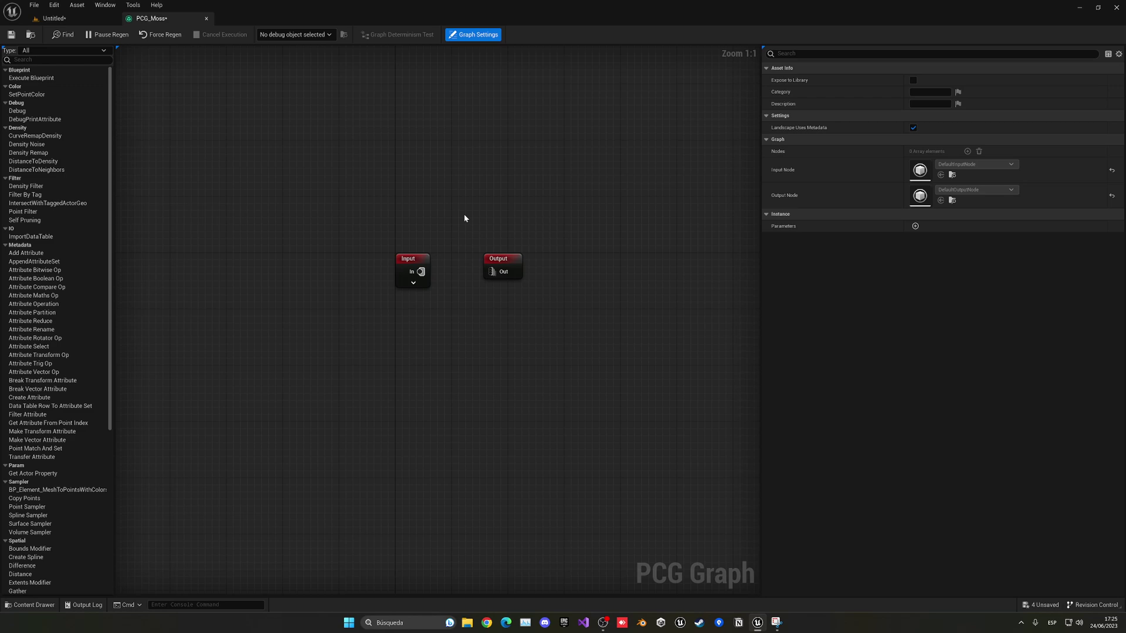
right_drag(480, 240, 420, 158)
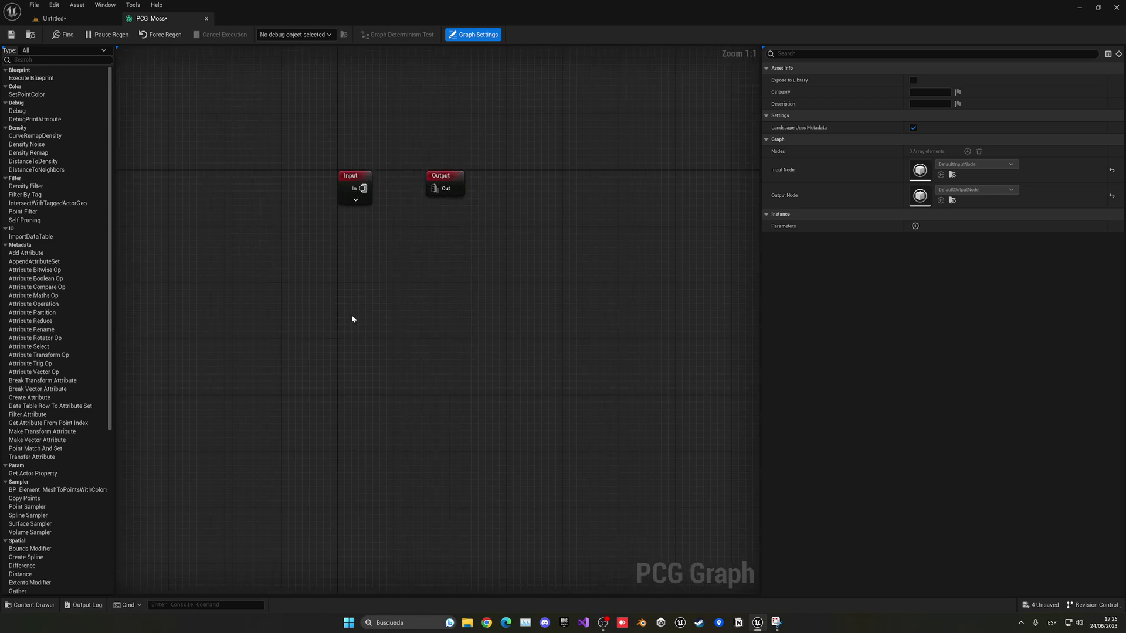
click(355, 200)
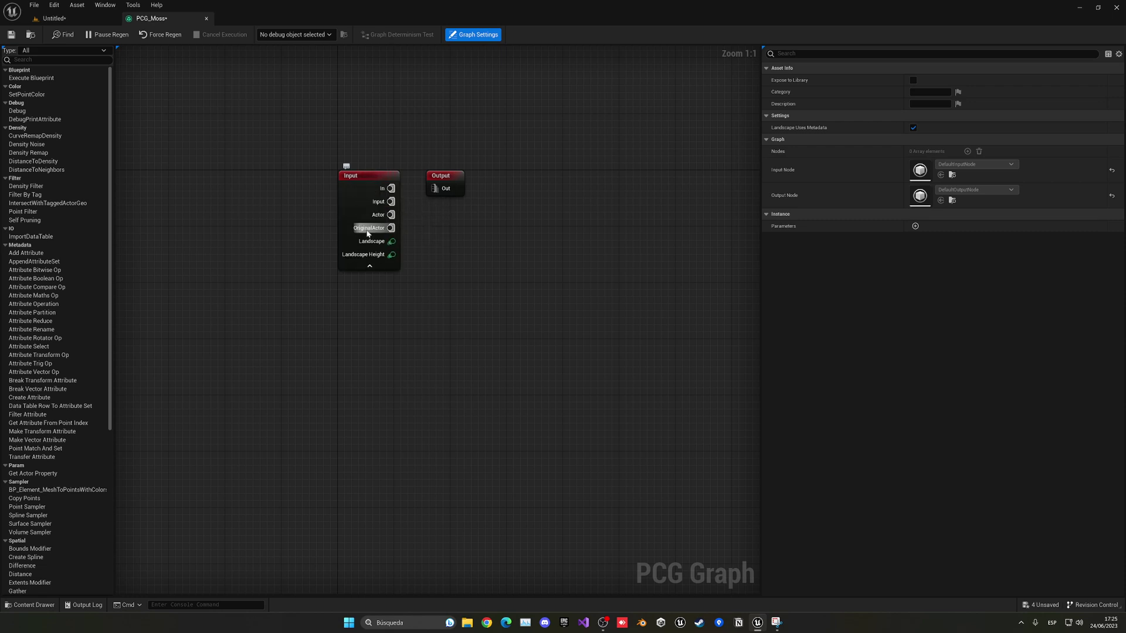
click(368, 267)
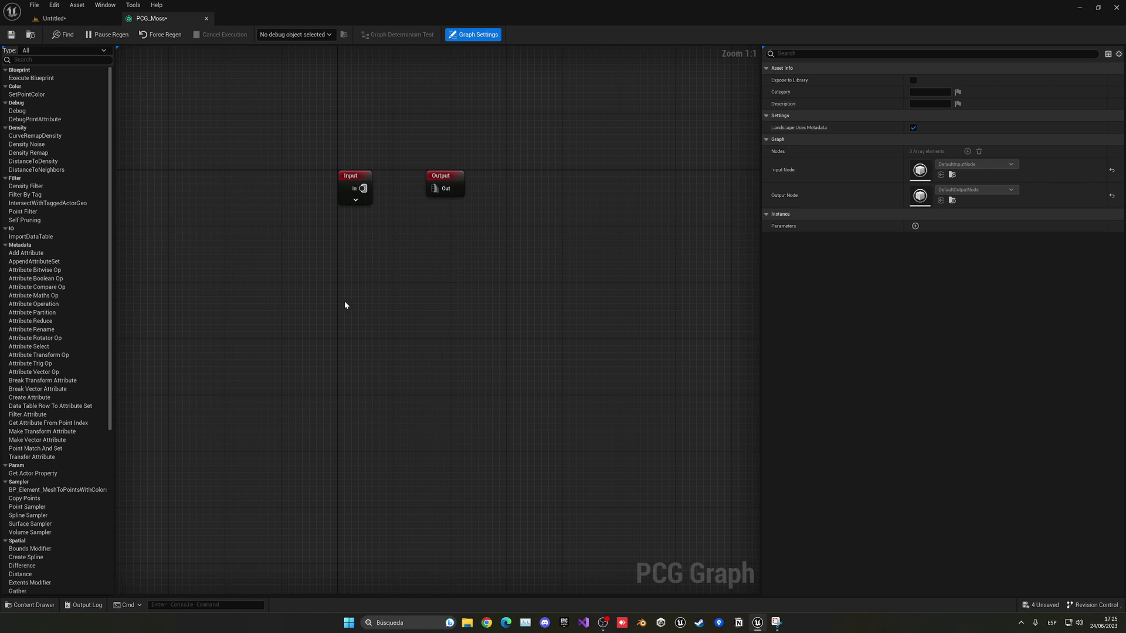
Step: Add a MeshSocketsToPoints node below the Input node in the graph
right_click(337, 314)
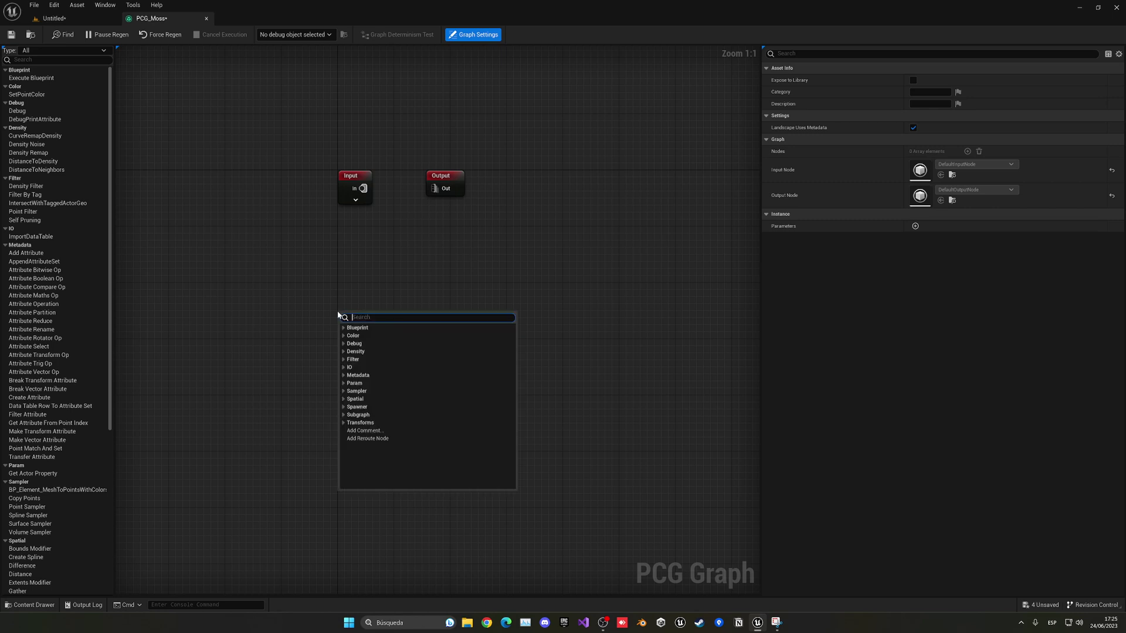
text(m es)
key(BackSpace)
key(BackSpace)
key(BackSpace)
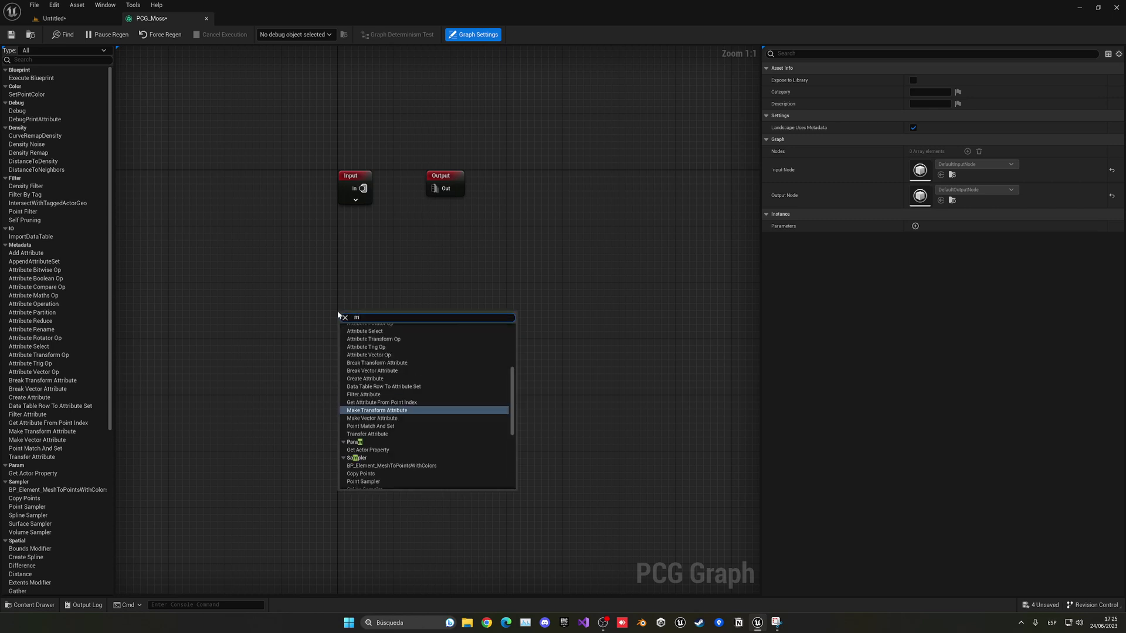
text(esh)
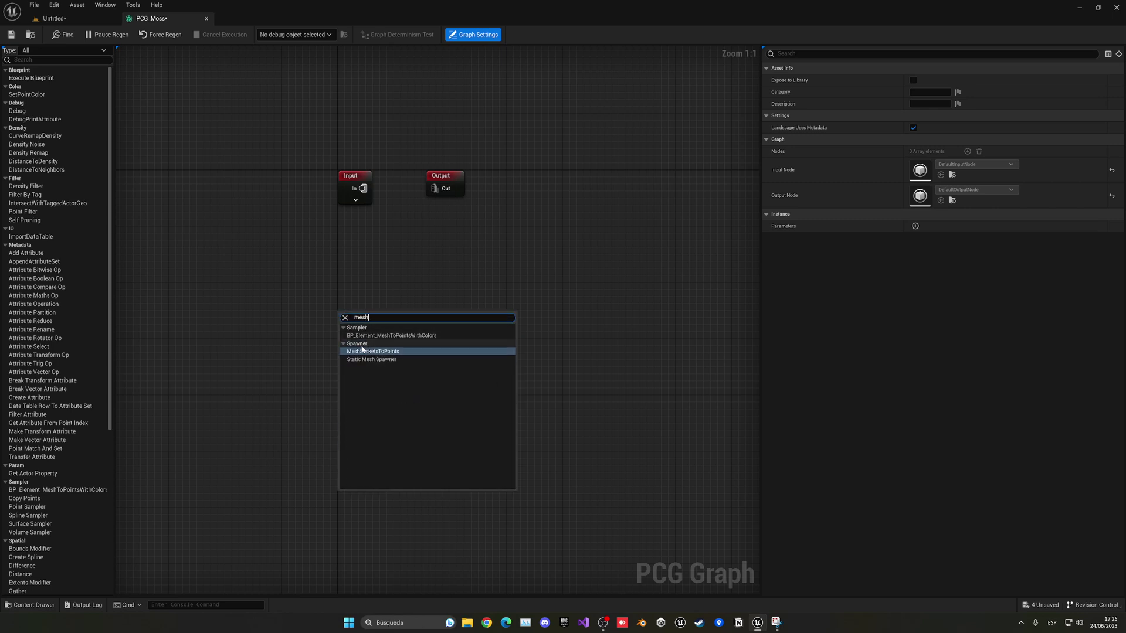
click(385, 352)
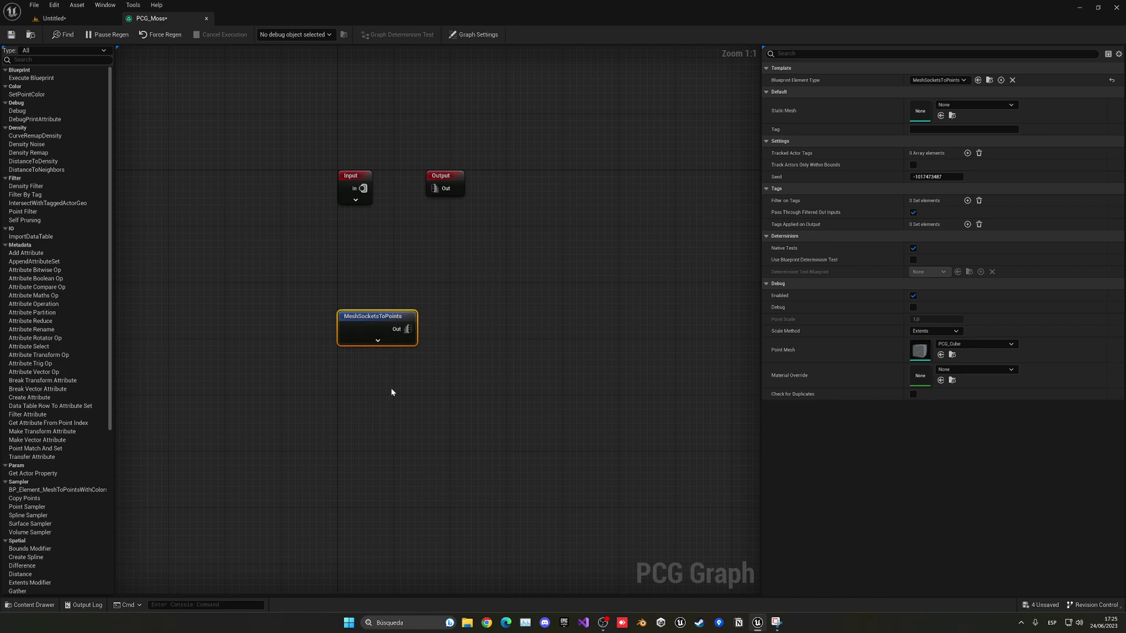
Step: Change the new node's Blueprint Element Type to MeshToPoints
click(938, 79)
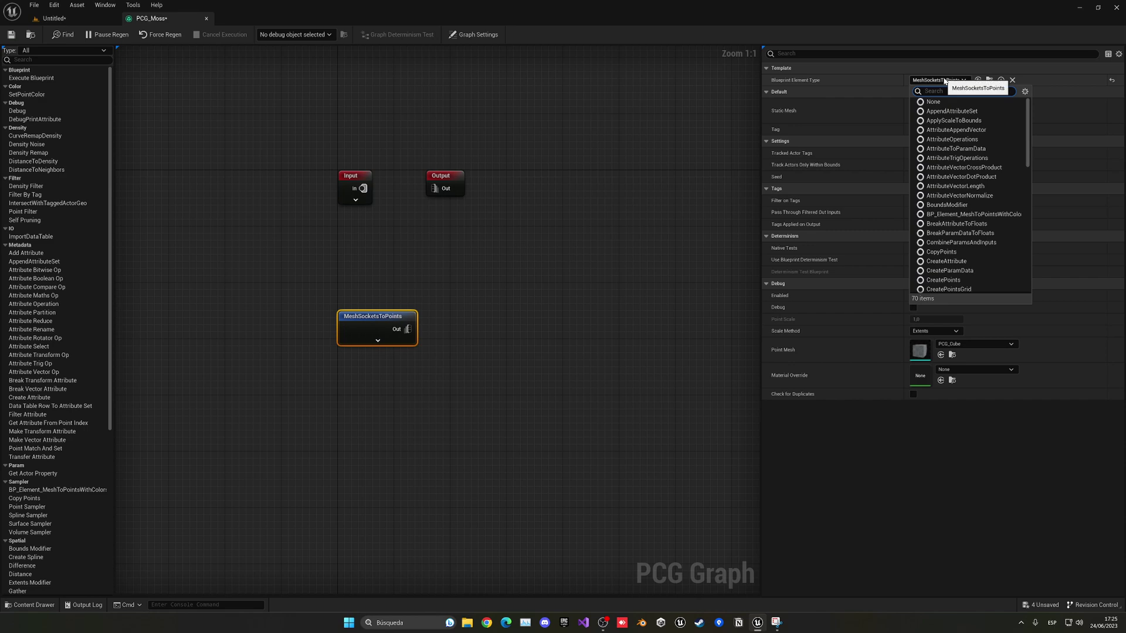
text(mesh)
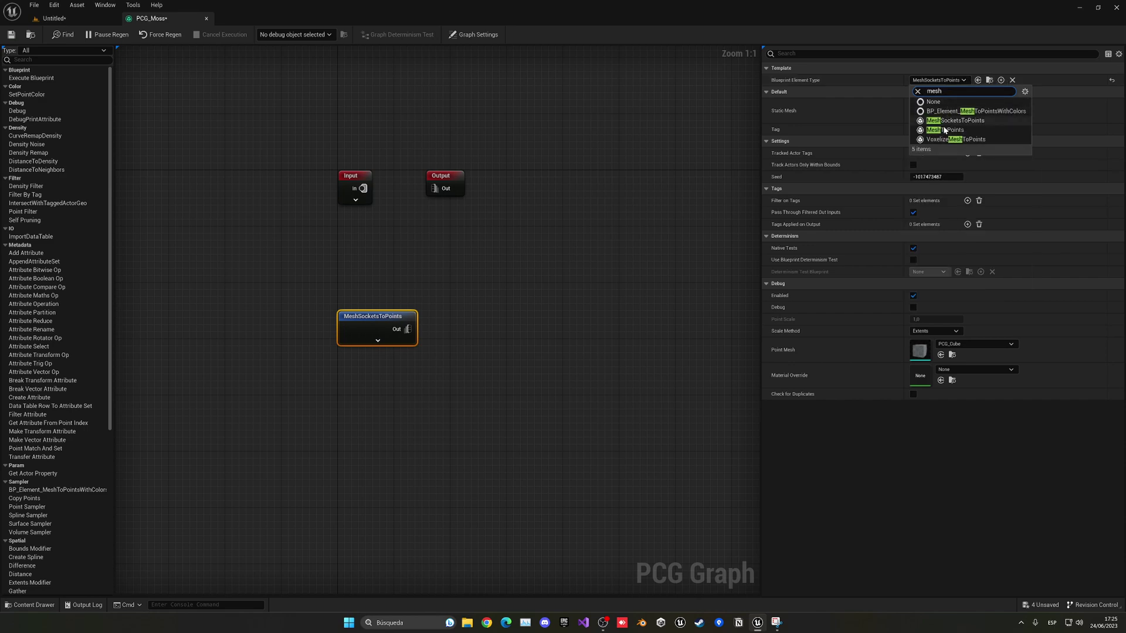
click(935, 129)
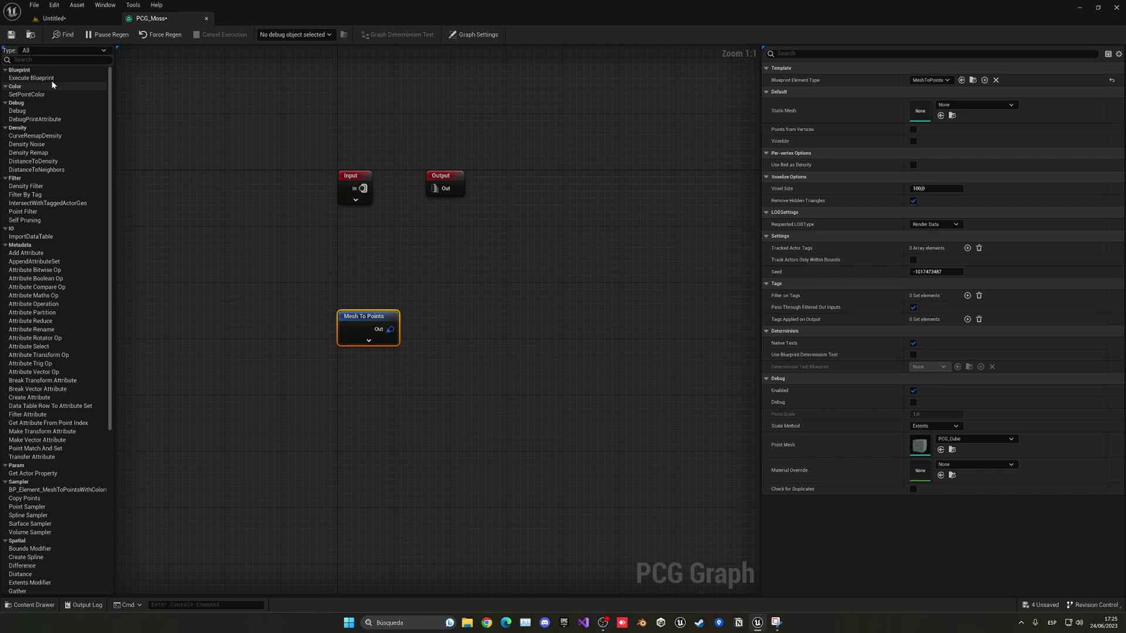
Step: Set the Mesh To Points node's static mesh to the rotten tree stump, found by searching for "tree"
click(54, 18)
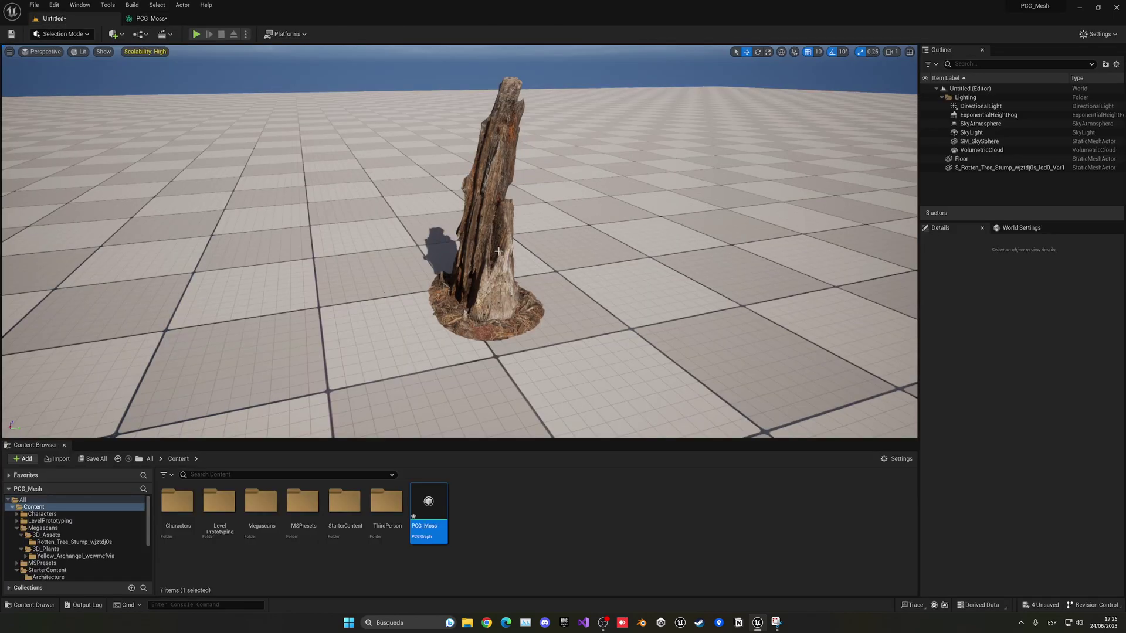
click(152, 18)
click(961, 104)
text(trunk)
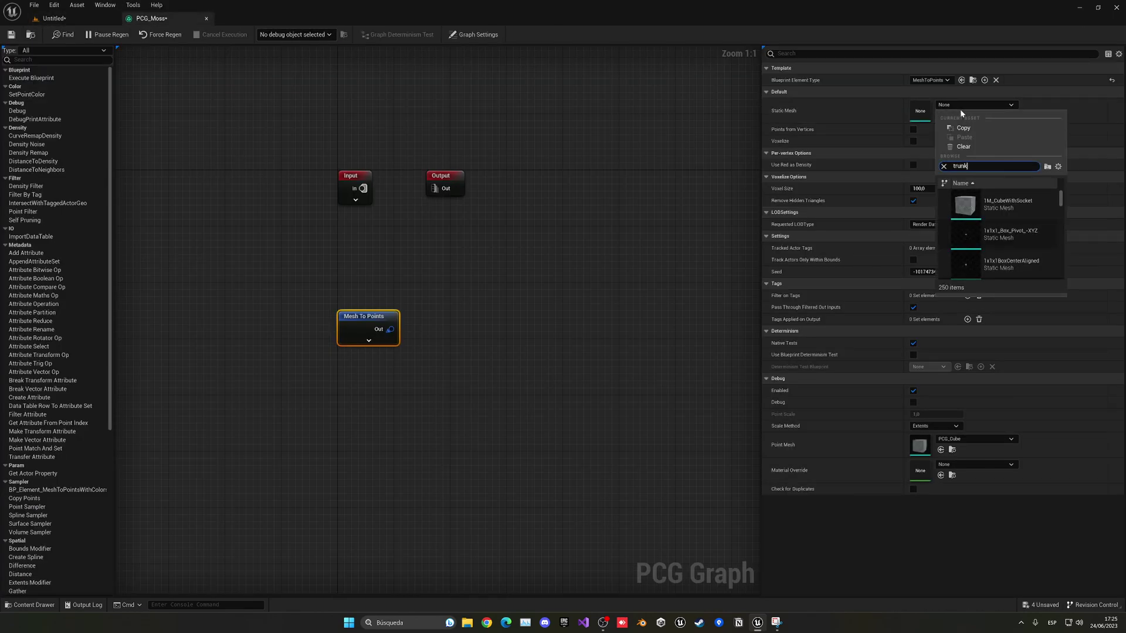
key(BackSpace)
key(BackSpace)
text(ee)
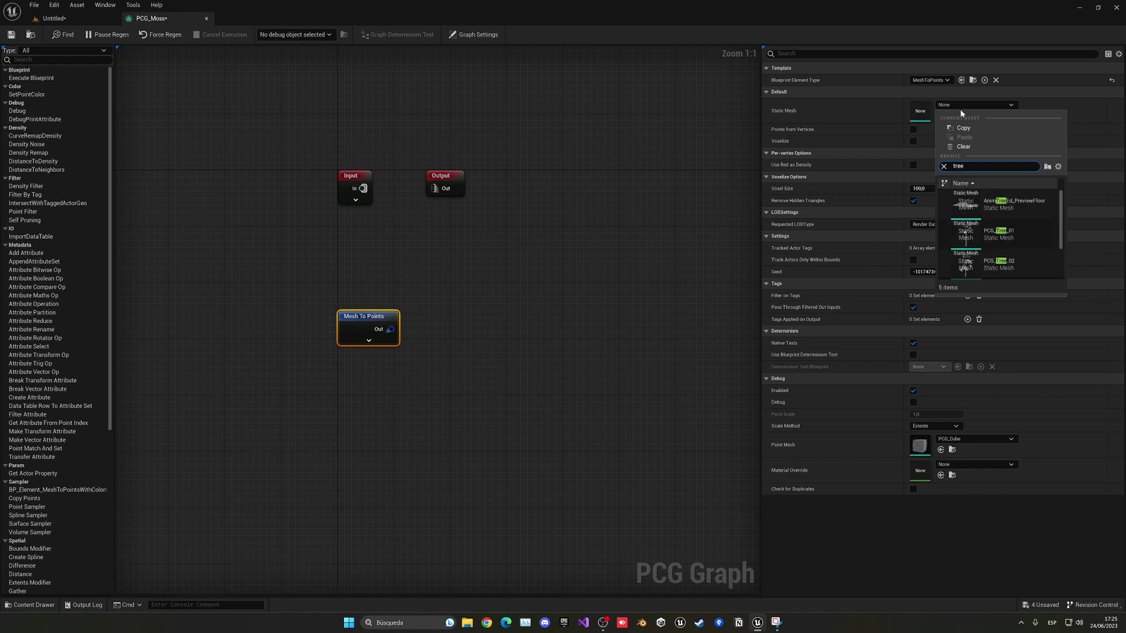
click(1000, 264)
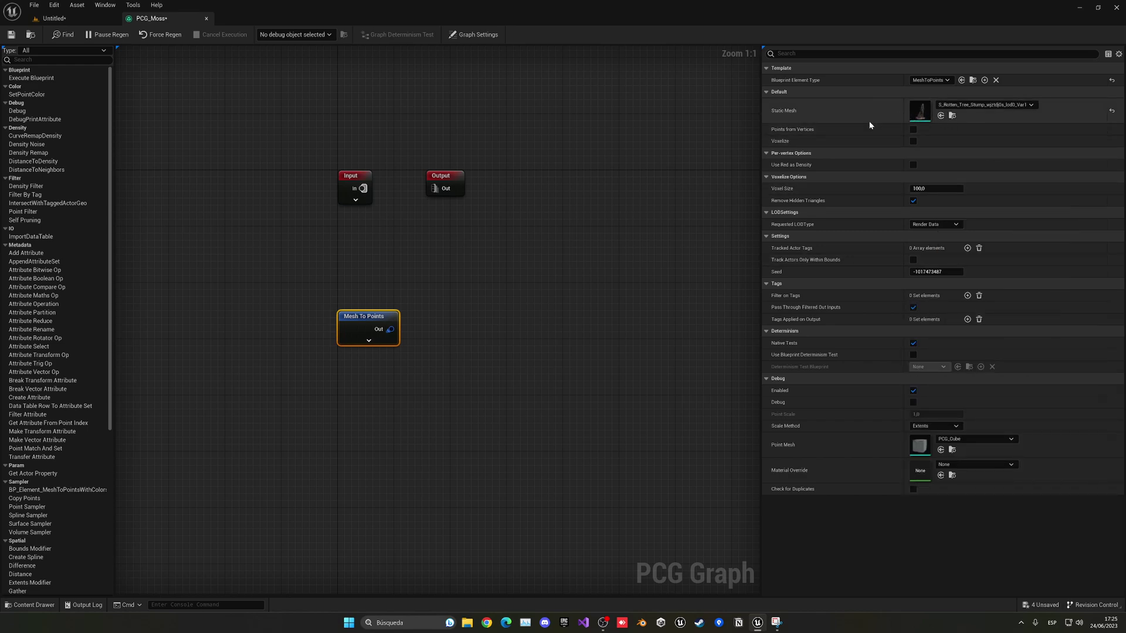
Step: Place the PCG_Moss graph in the level as a PCG volume and reset its location to the origin
click(54, 18)
click(162, 23)
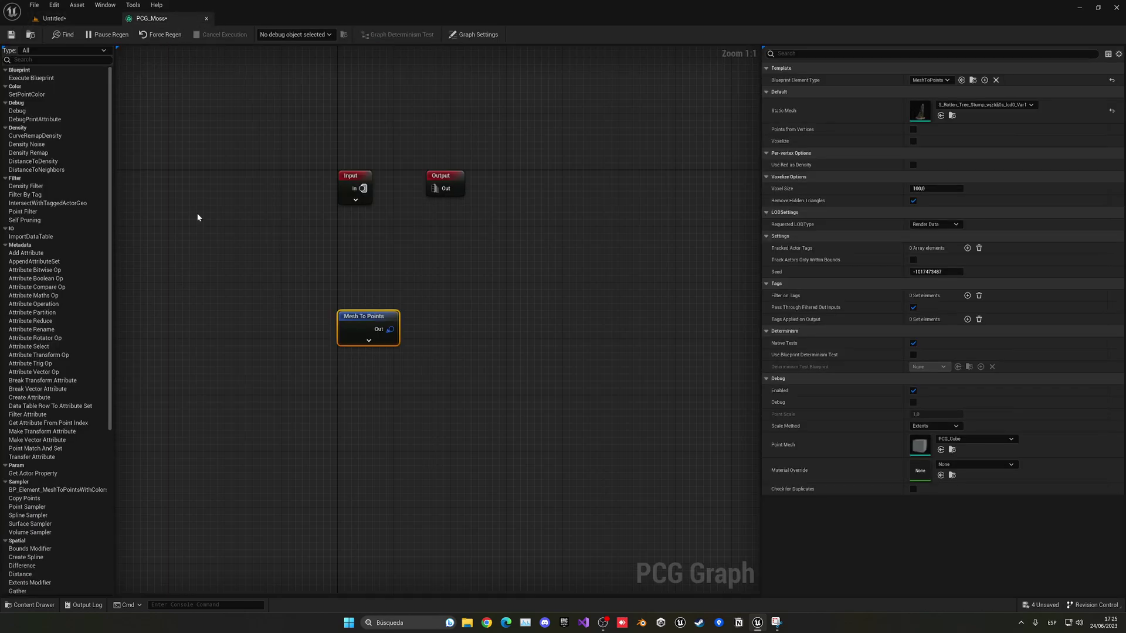
click(54, 18)
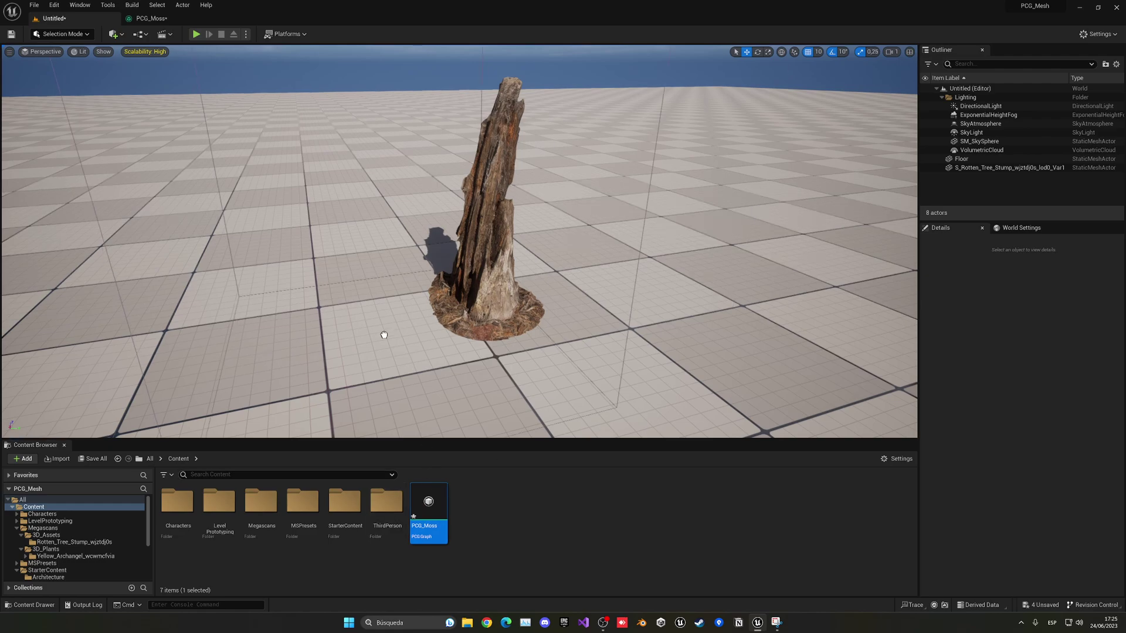
drag(375, 326, 373, 326)
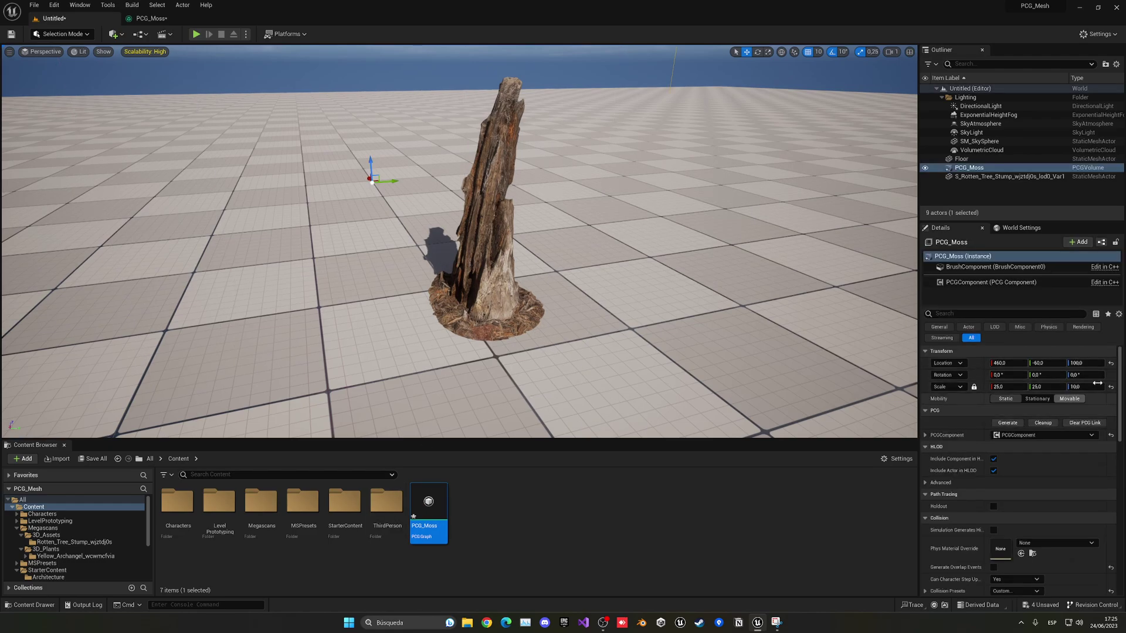
click(1110, 363)
key(s)
mouse_move(533, 235)
right_down()
mouse_move(493, 220)
mouse_move(533, 235)
right_up()
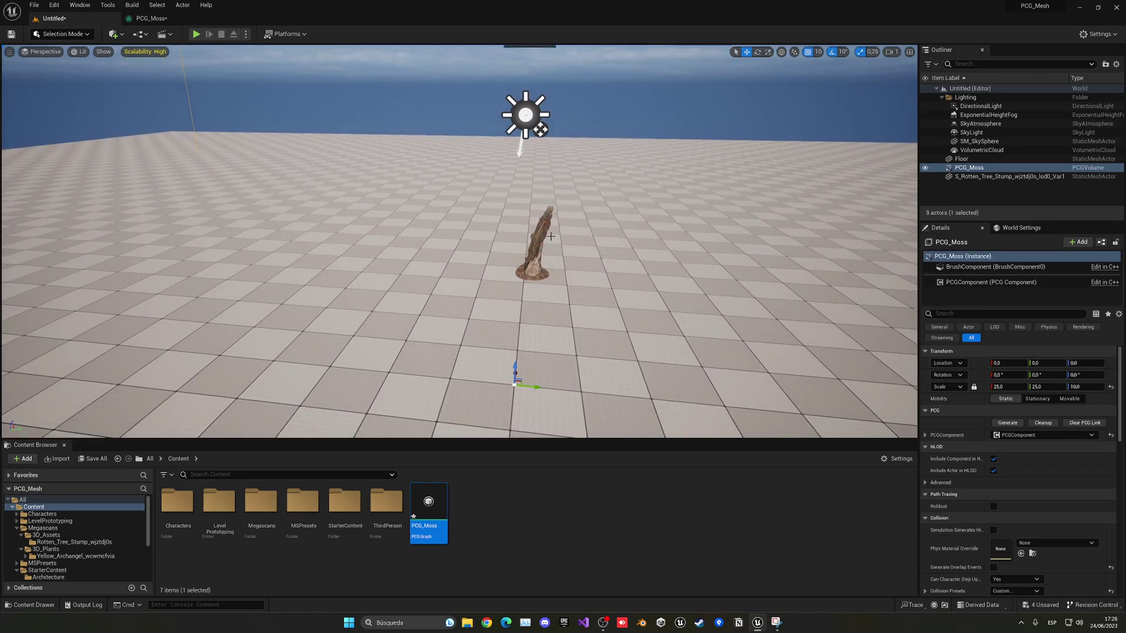
Step: Reset the rotten tree stump actor's location to 0, 0, 0
click(543, 234)
click(1110, 363)
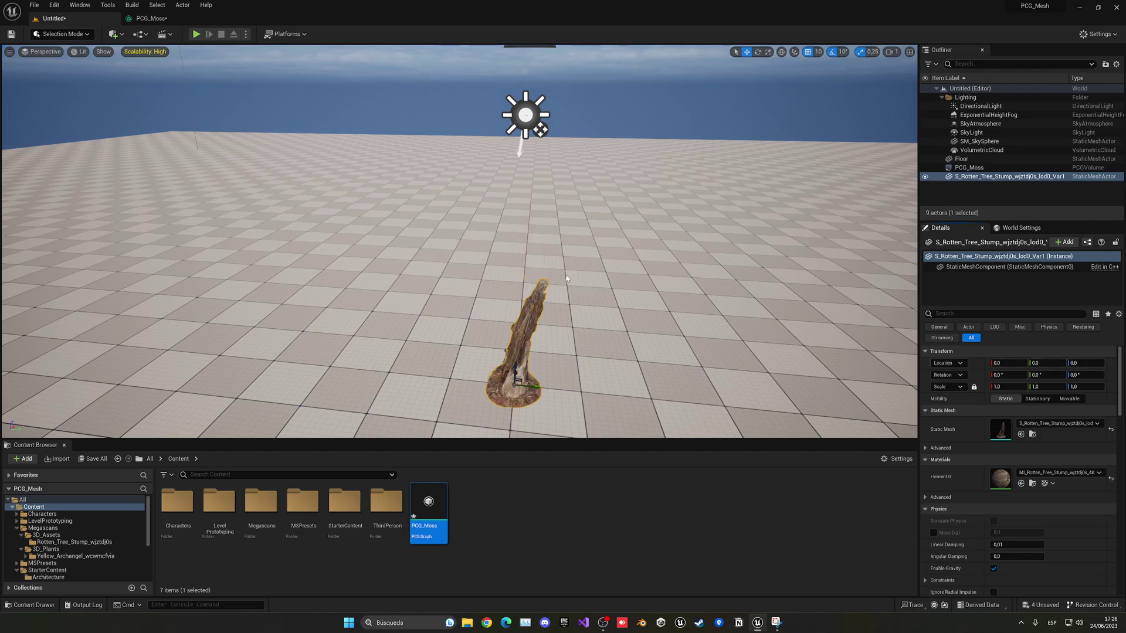
right_drag(543, 246, 528, 305)
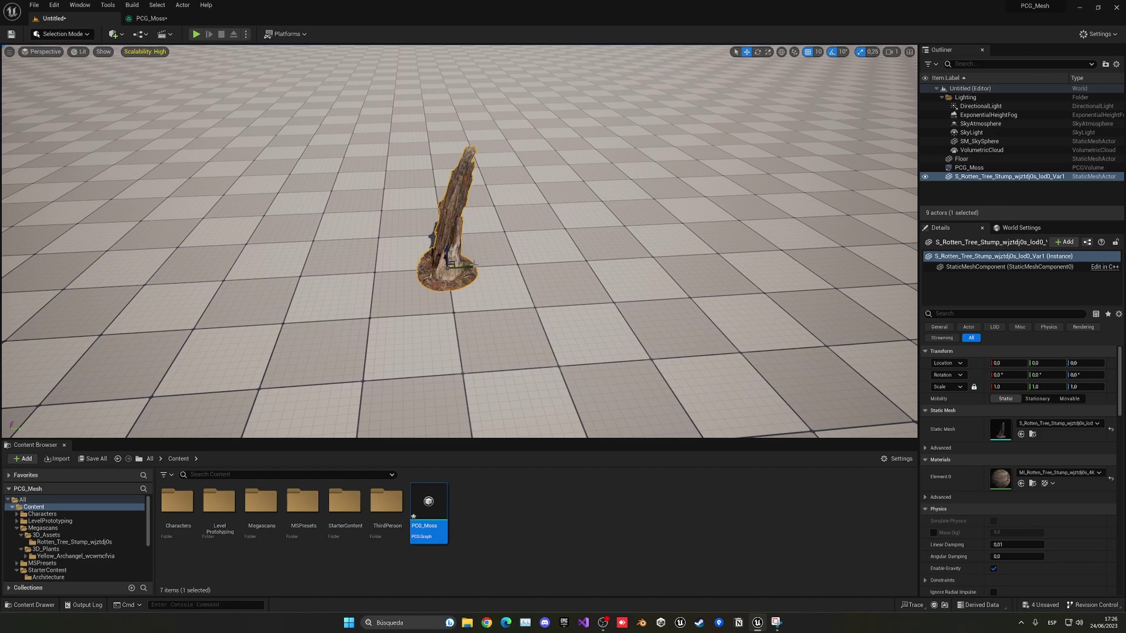
Step: Enable debug display on the Mesh To Points node and inspect the debug points on the stump in the level
click(170, 18)
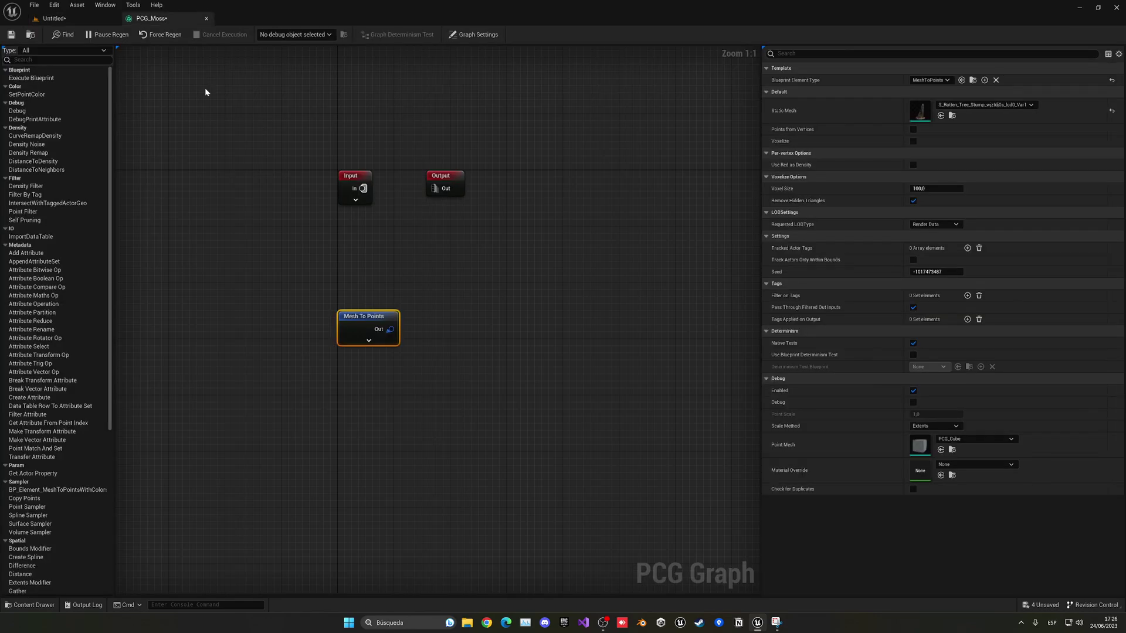
right_click(339, 335)
click(158, 86)
click(53, 18)
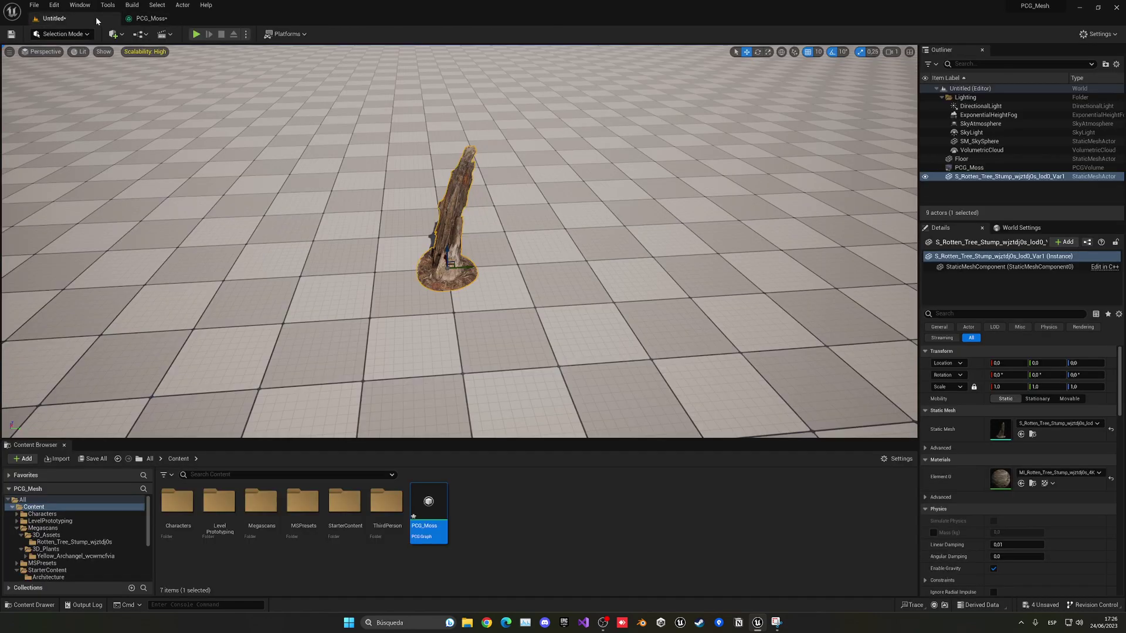
right_drag(348, 180, 299, 173)
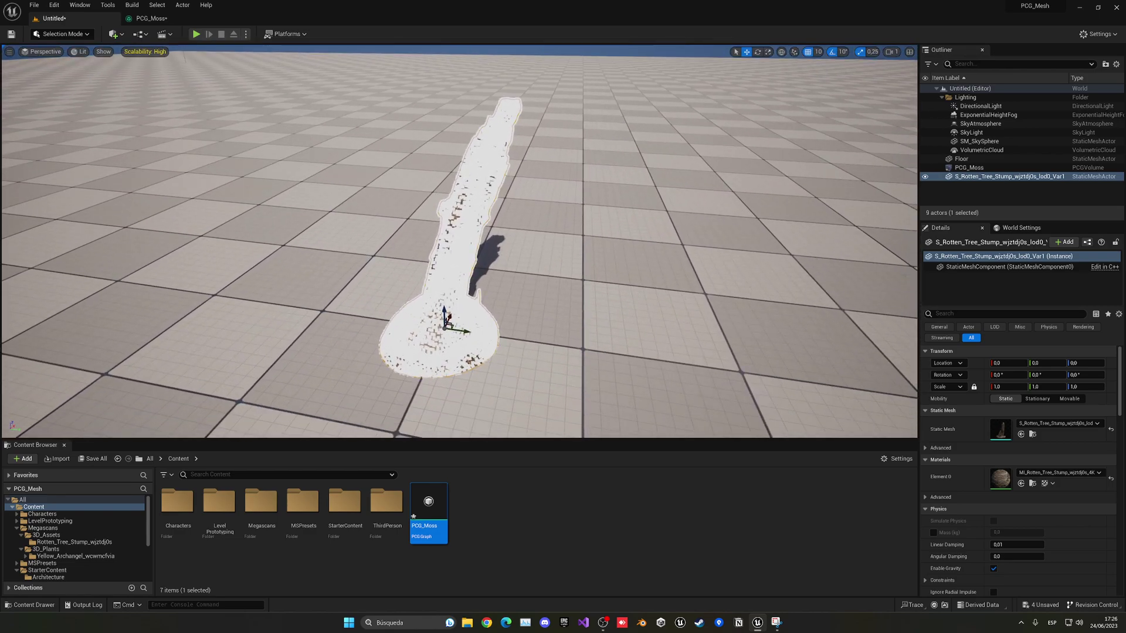
click(968, 168)
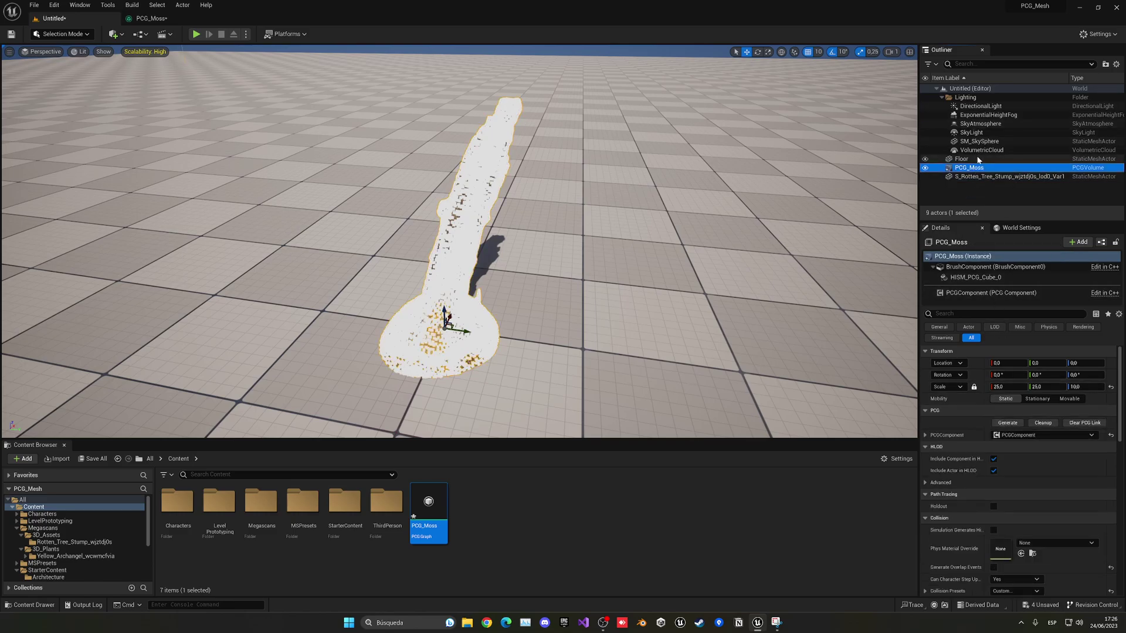
click(980, 176)
right_drag(645, 246, 486, 217)
click(605, 235)
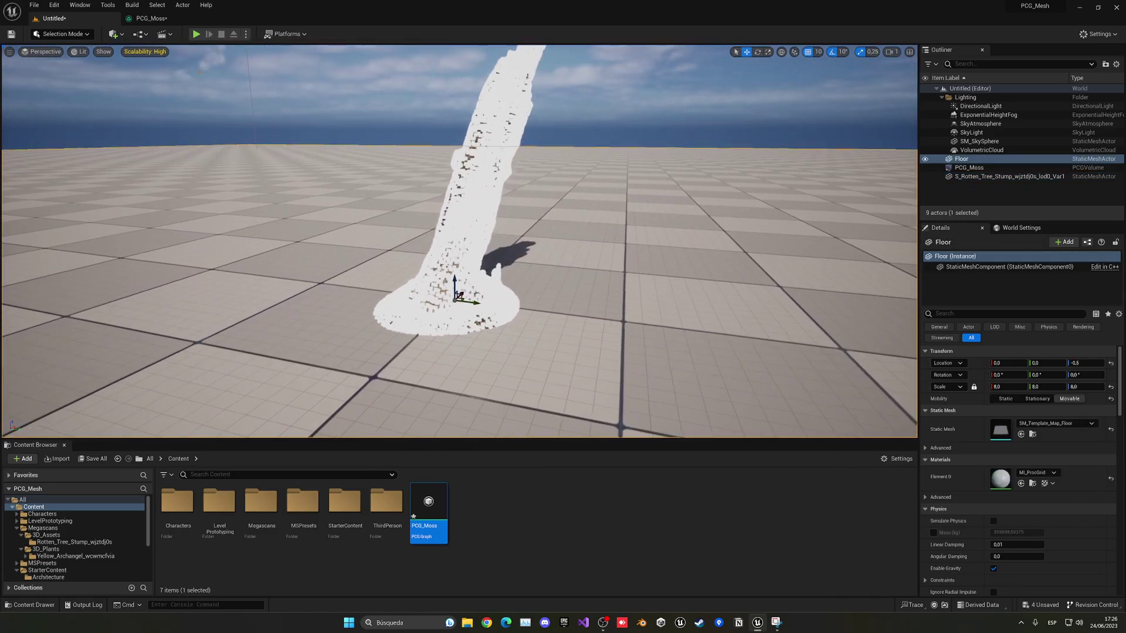
Step: Set the Mesh To Points node's debug scale method to Relative and its point scale to 0.2
click(150, 18)
click(367, 322)
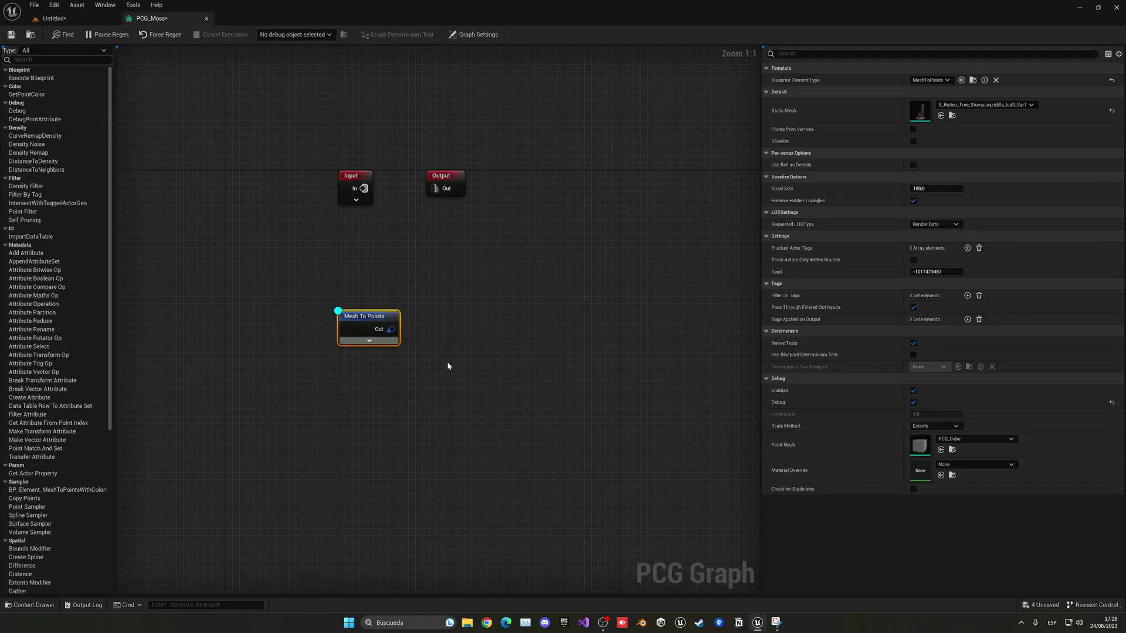
click(939, 430)
click(932, 436)
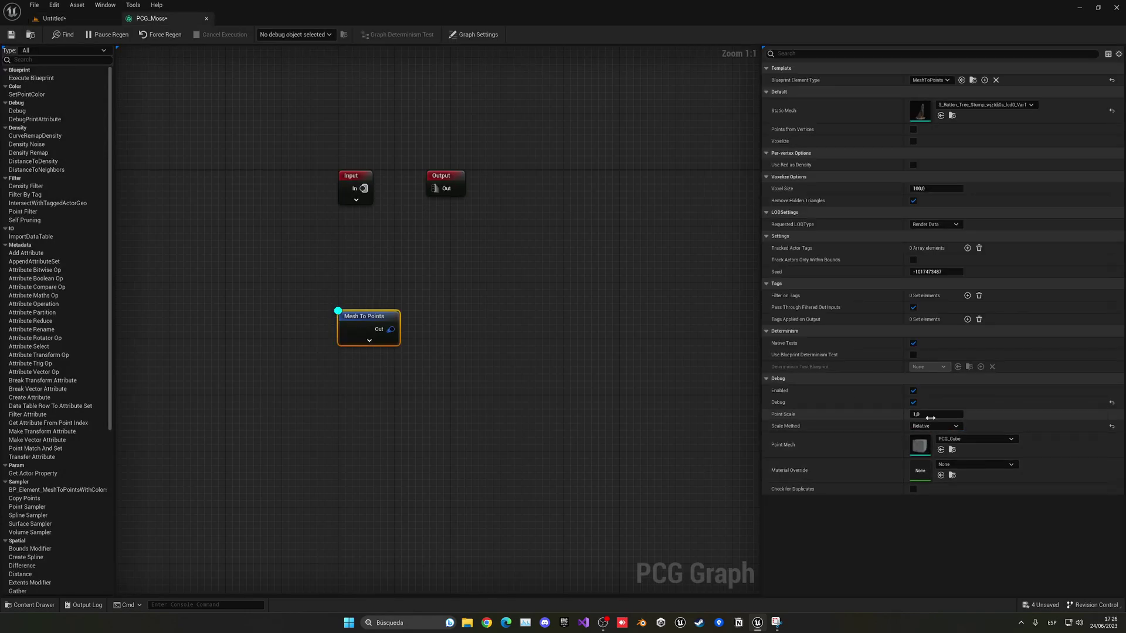
click(928, 416)
key(Return)
click(54, 18)
click(149, 19)
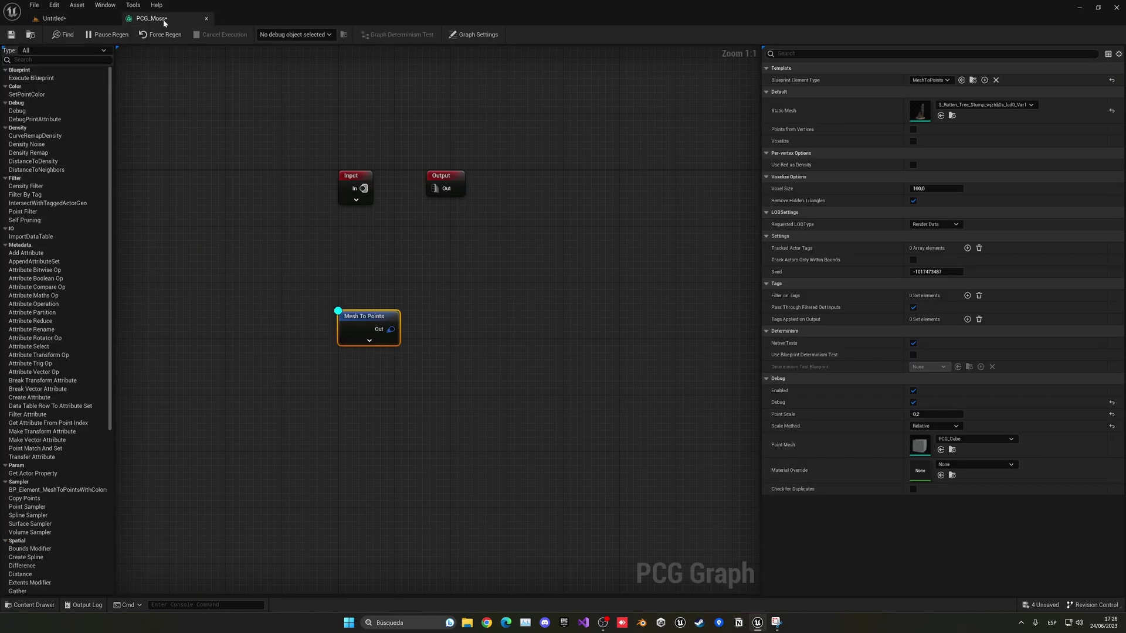
Step: Reduce the Mesh To Points node's debug point scale to 0.01, checking the point size in the level
click(918, 414)
drag(918, 415, 918, 417)
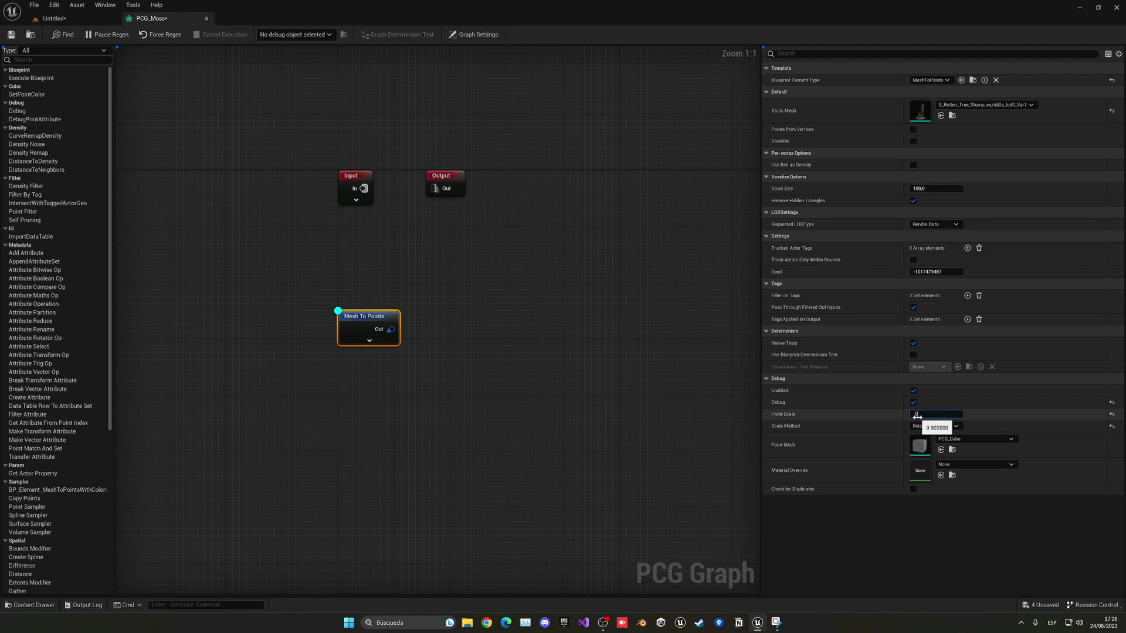
key(Return)
click(54, 18)
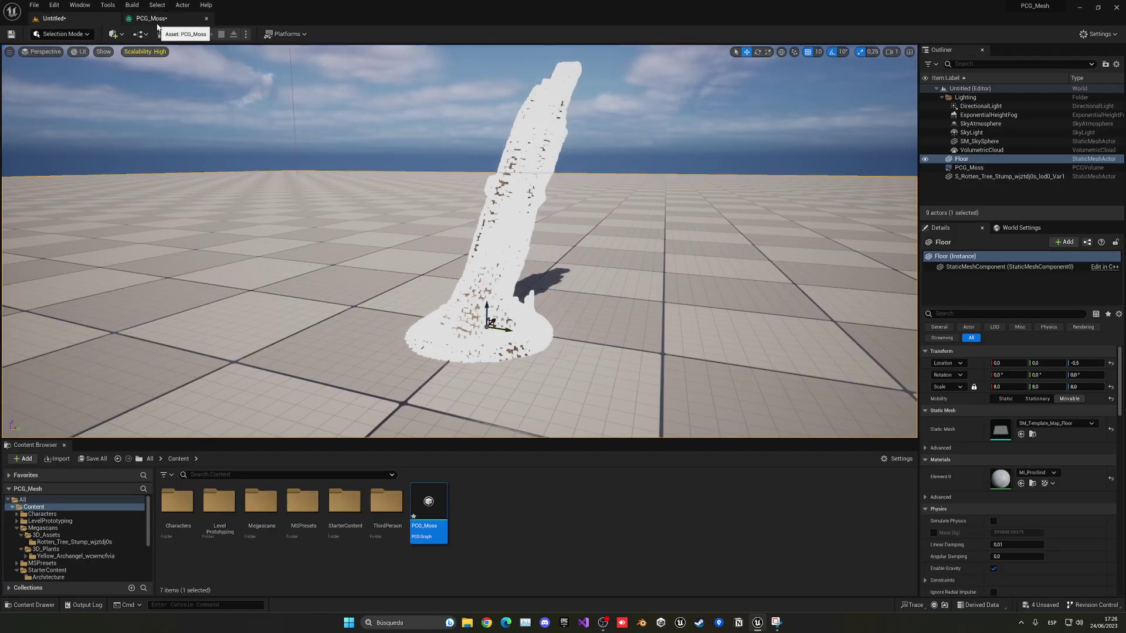
click(156, 20)
click(936, 417)
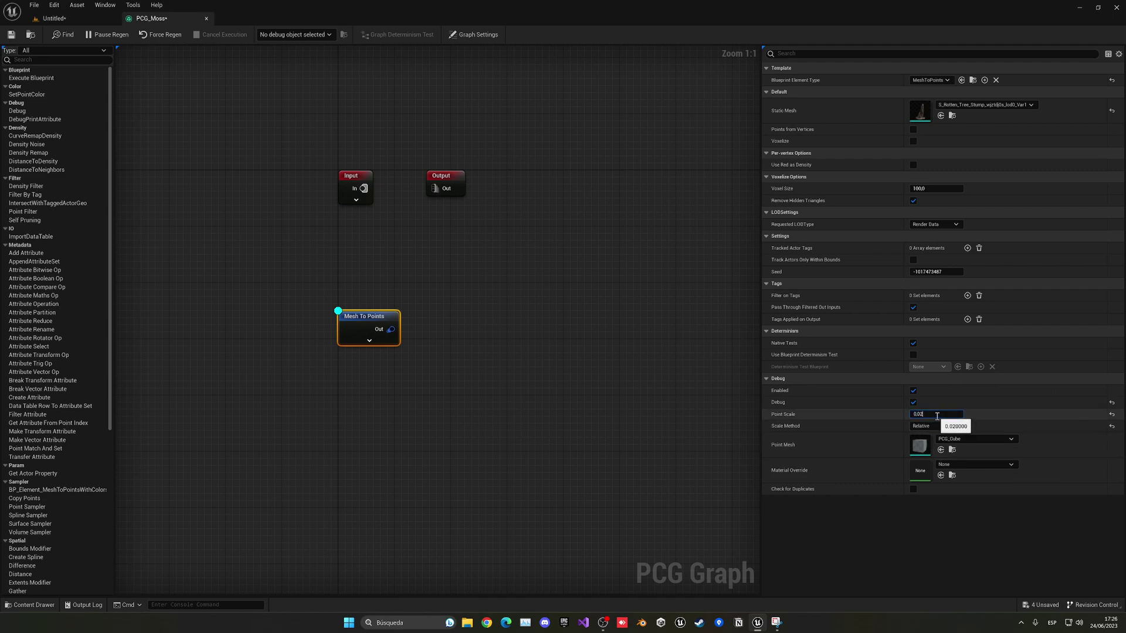
key(Return)
Step: Examine how the debug points are distributed over the stump's surface in the level, from afar and close up
click(84, 18)
scroll(510, 226, up, 4)
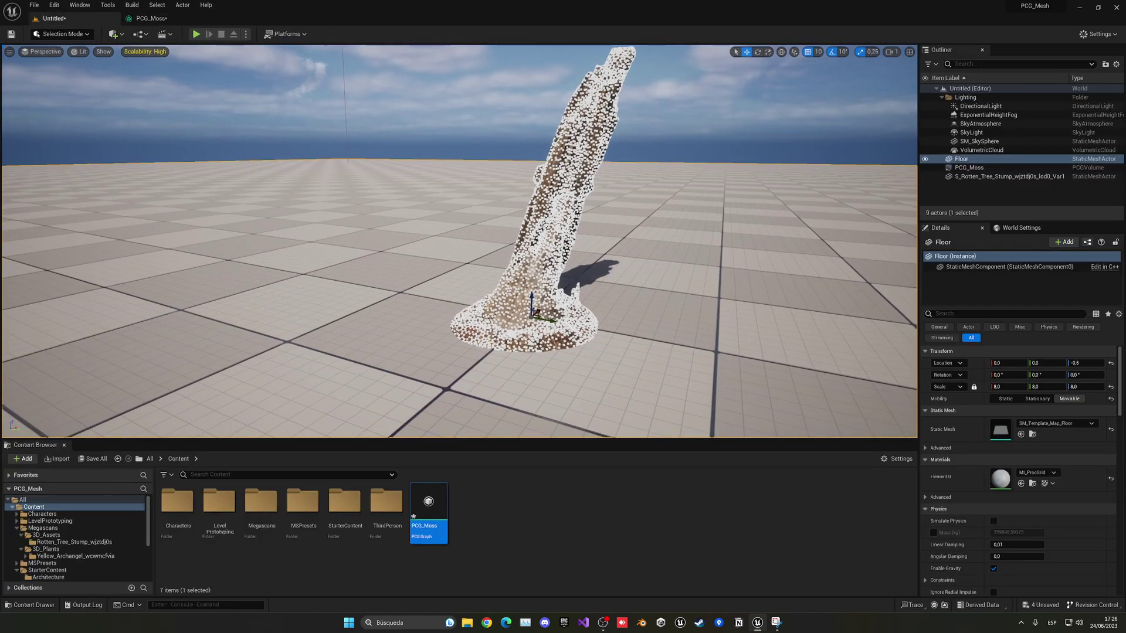
key(s)
right_drag(509, 225, 481, 126)
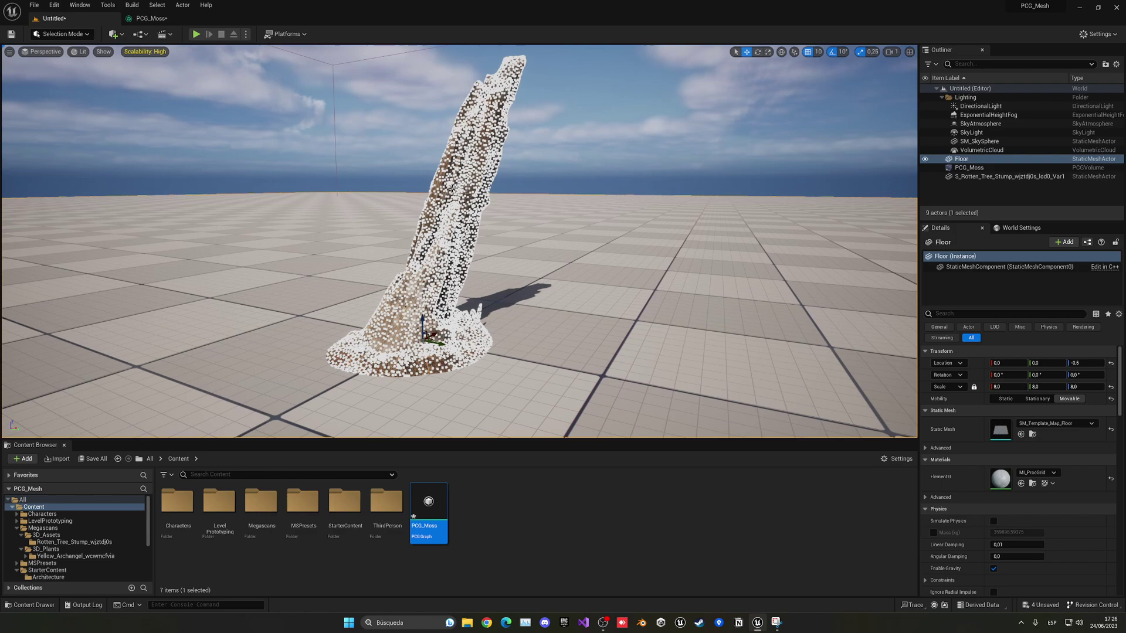
mouse_move(429, 271)
right_down()
mouse_move(428, 310)
mouse_move(422, 290)
right_up()
key(e)
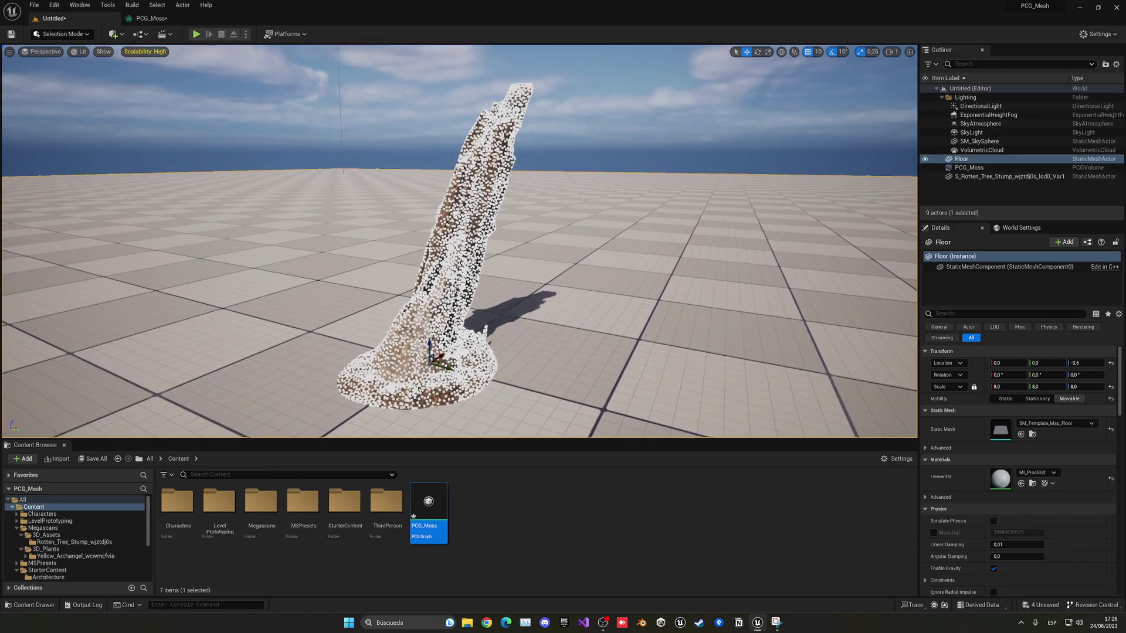
key(w)
right_drag(414, 257, 413, 242)
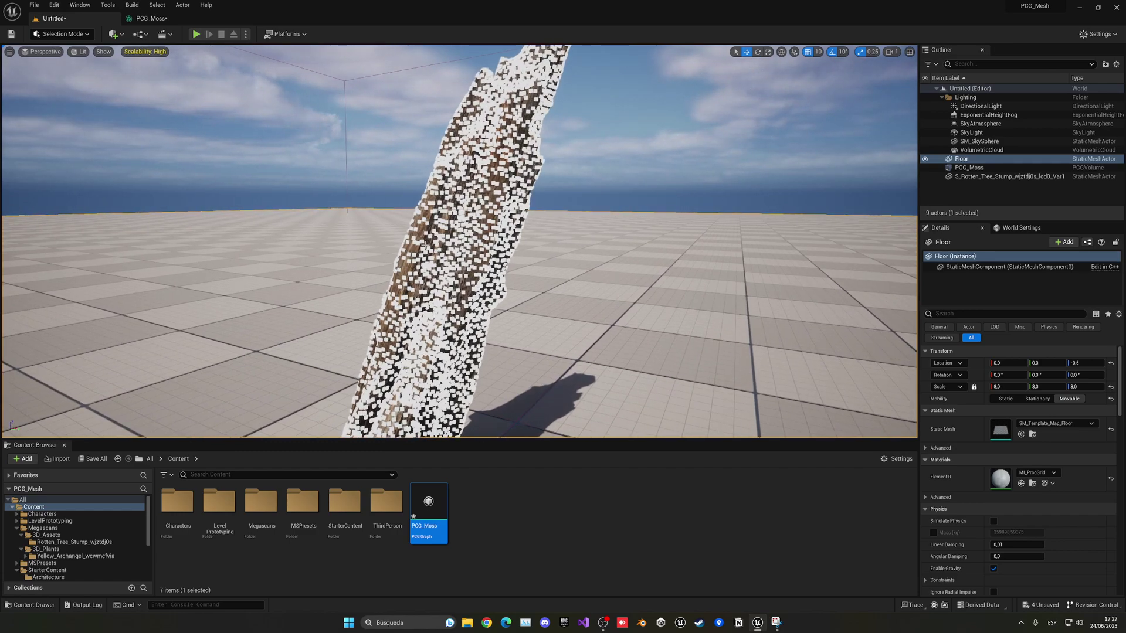
Step: Try the Points from Vertices option on the Mesh To Points node and compare the stump's debug points in the level
click(168, 23)
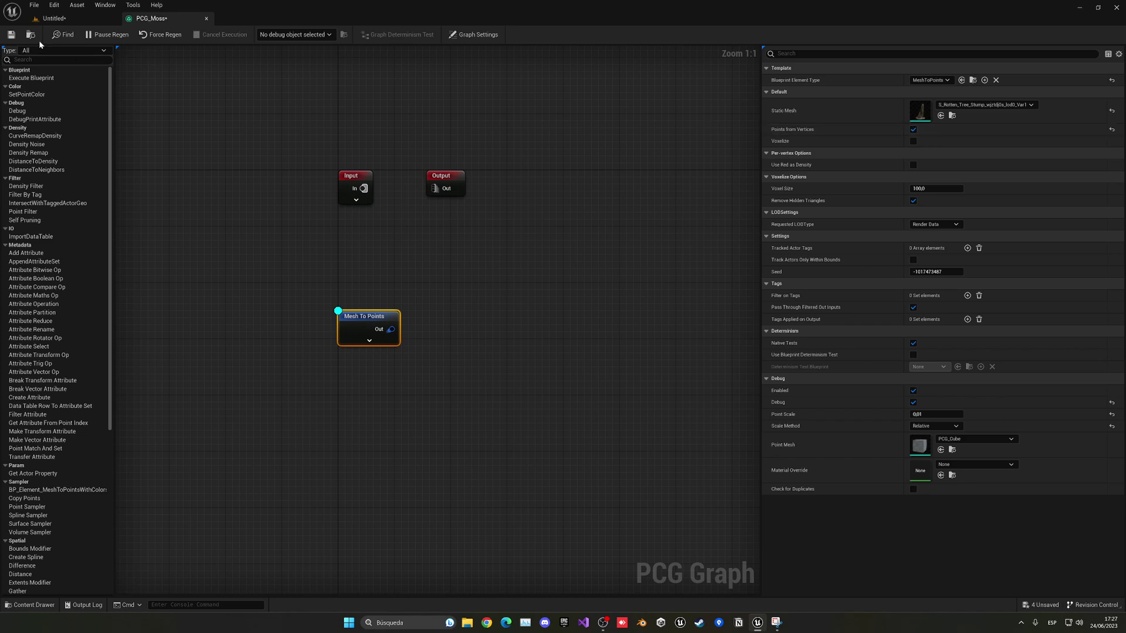
click(54, 18)
click(157, 22)
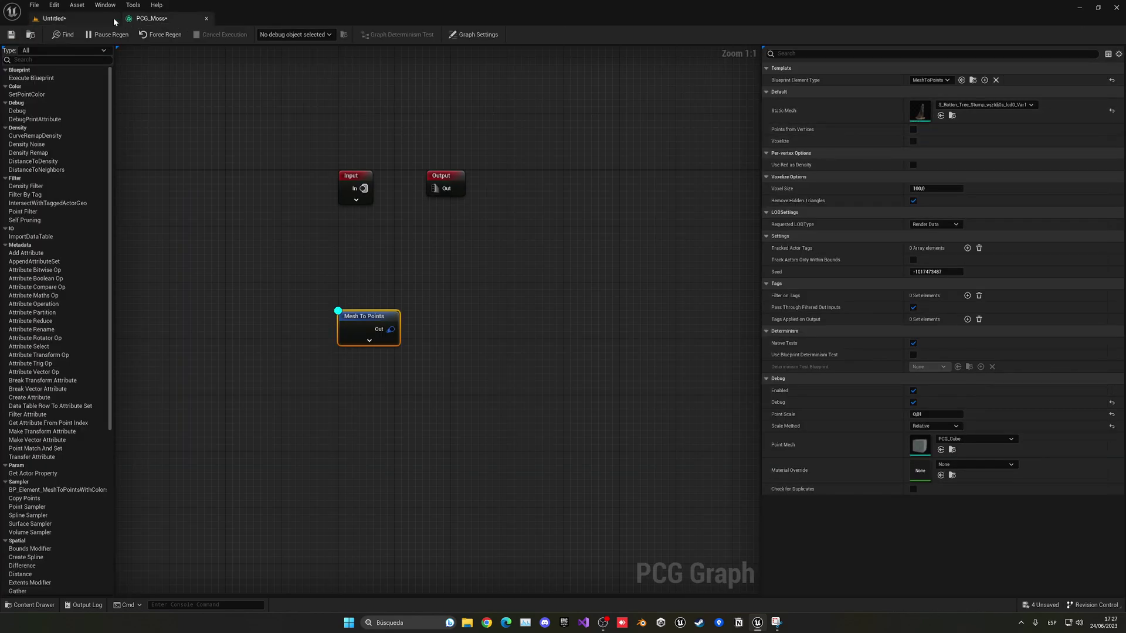
click(54, 18)
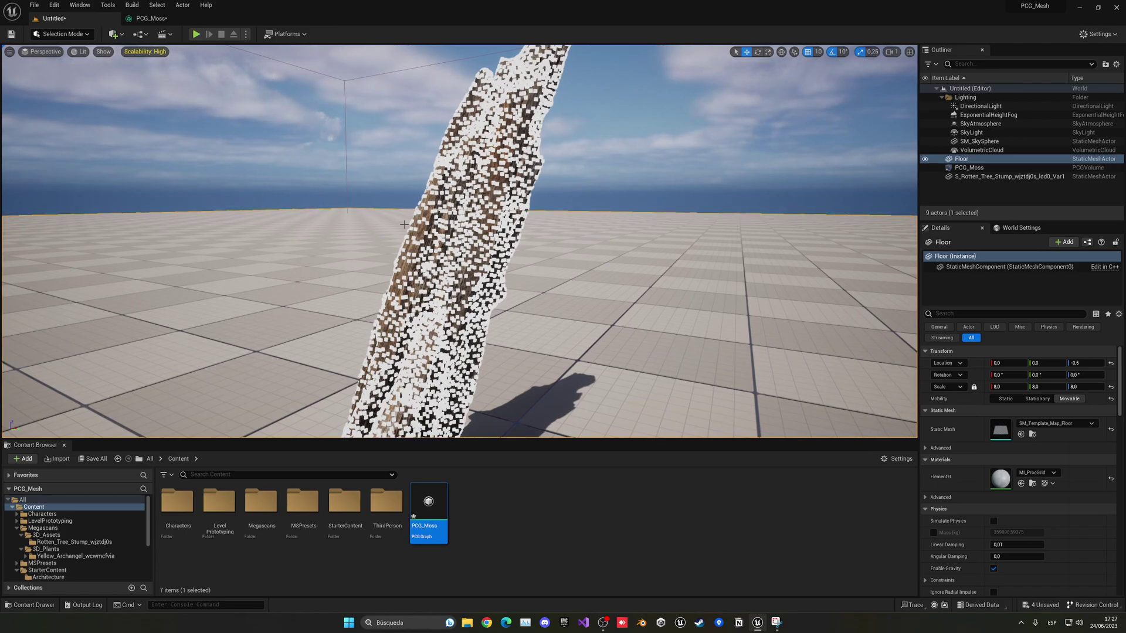
key(s)
right_drag(502, 272, 476, 314)
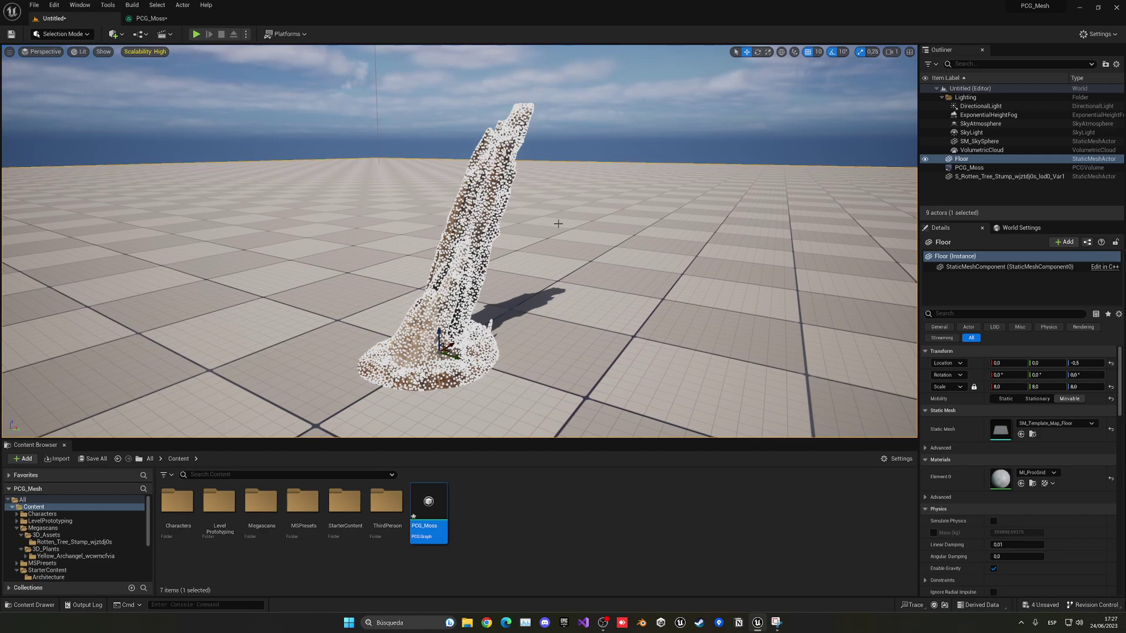
click(150, 21)
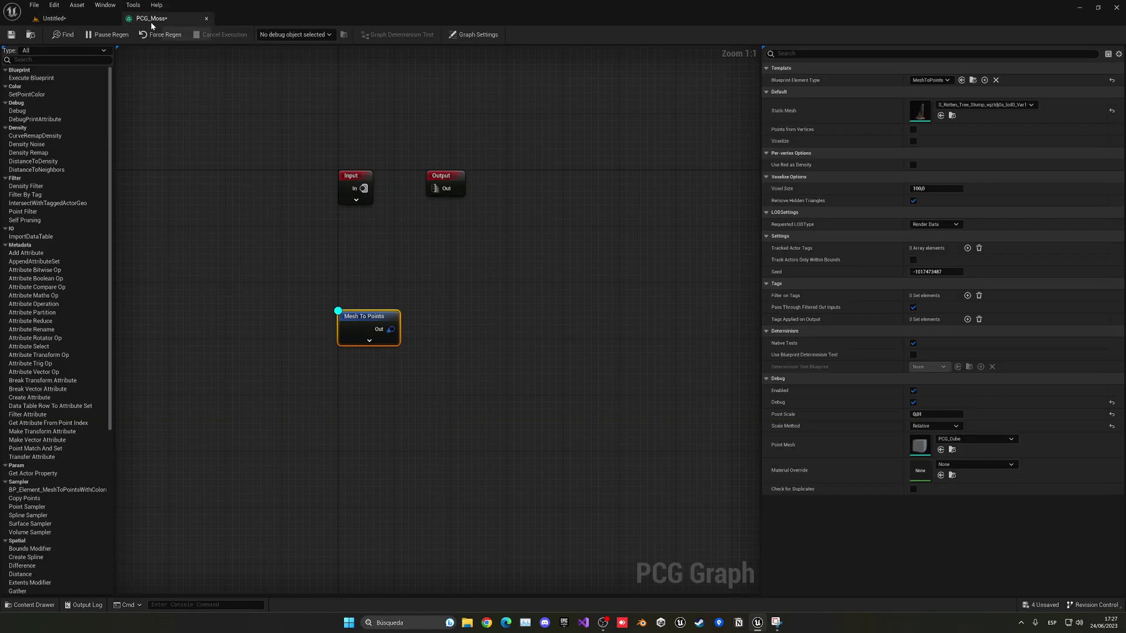
click(94, 19)
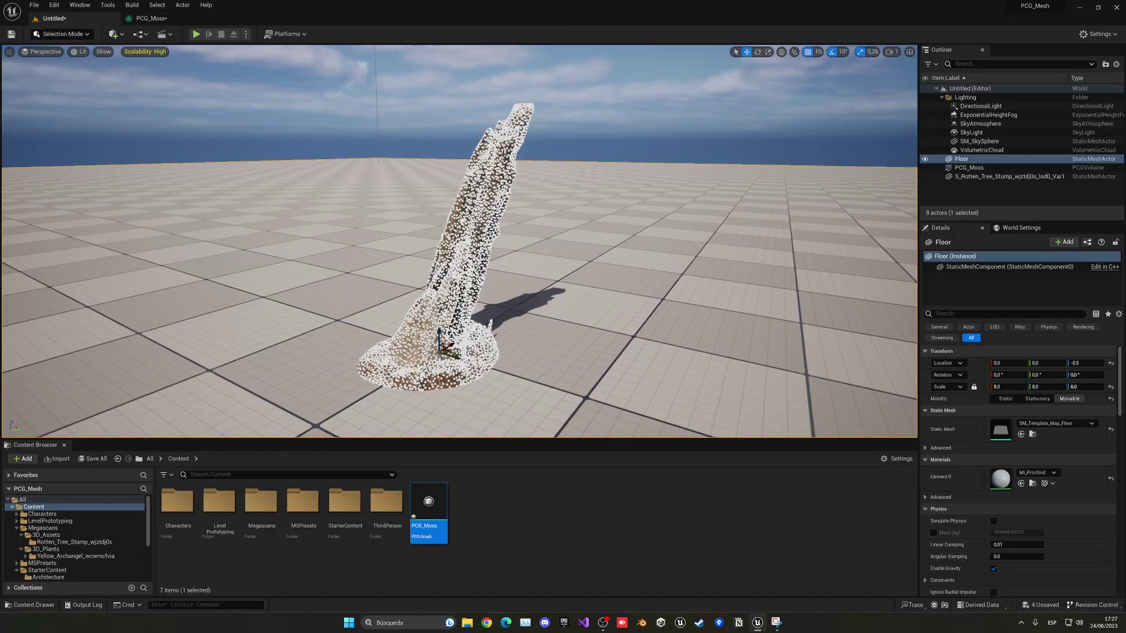
Step: Add a Static Mesh Spawner node fed by the Mesh To Points output and align it beside that node
click(152, 18)
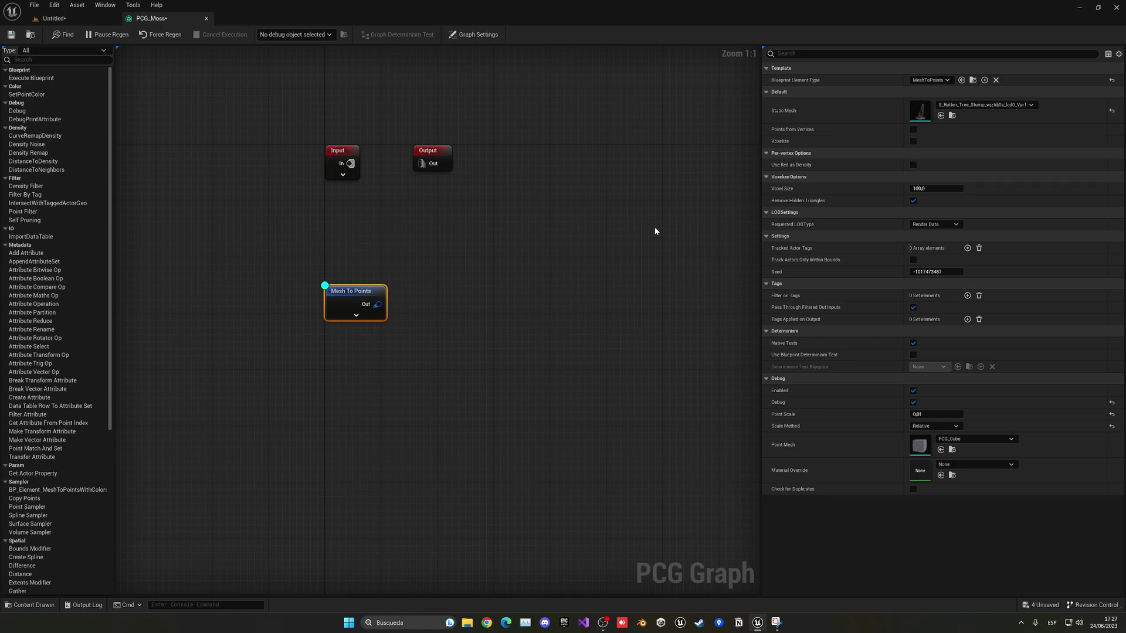
drag(369, 308, 454, 307)
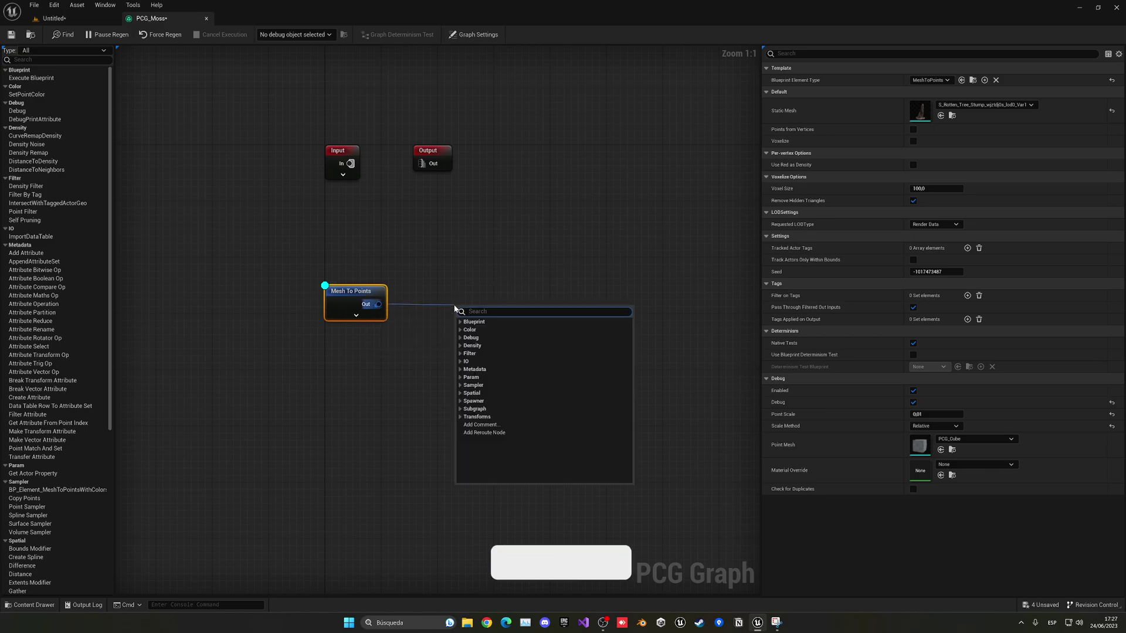
text(stat)
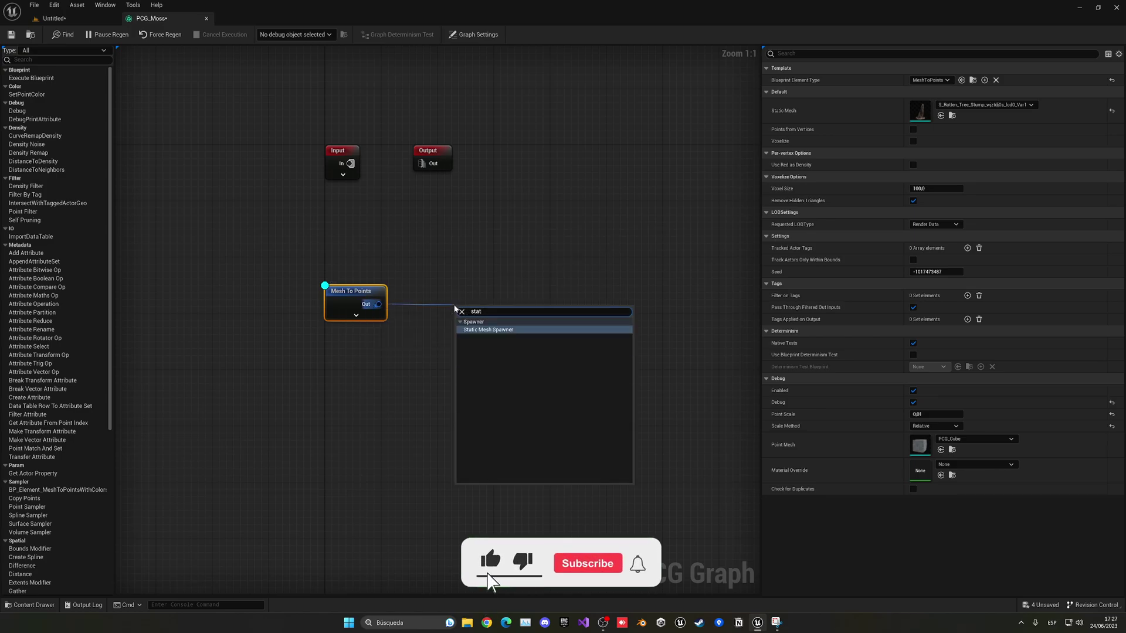
key(Return)
drag(477, 317, 452, 297)
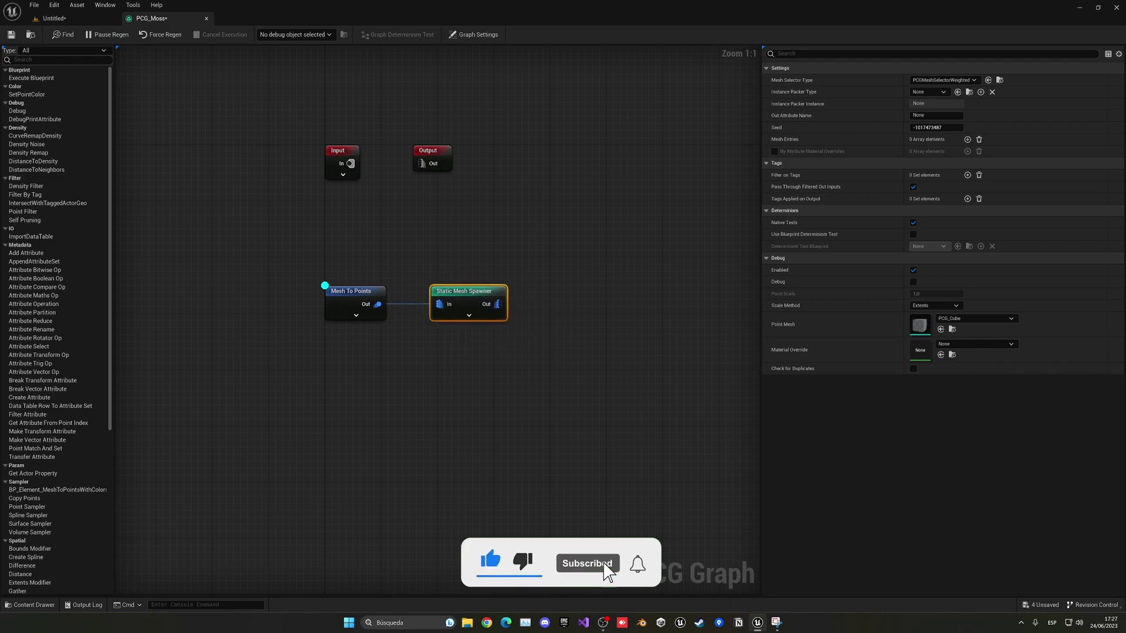
Step: Add a mesh entry to the Static Mesh Spawner using S_Yellow_Archangel_wcwmcfvia_Var10_lod0 and check the spawned plants in the level
right_drag(554, 239, 527, 228)
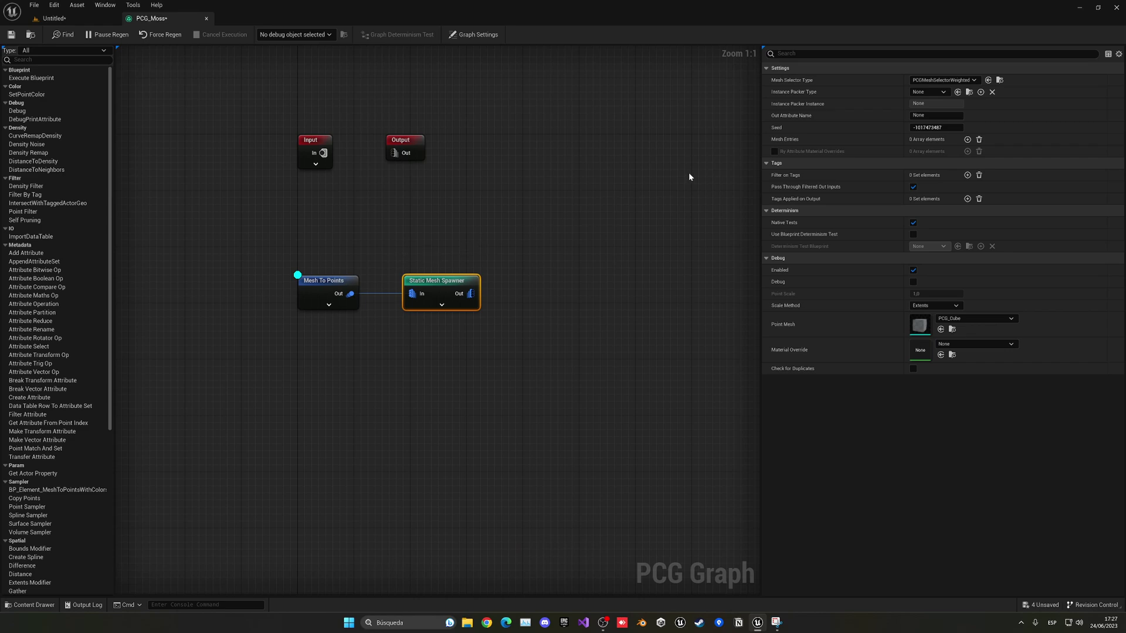
click(966, 140)
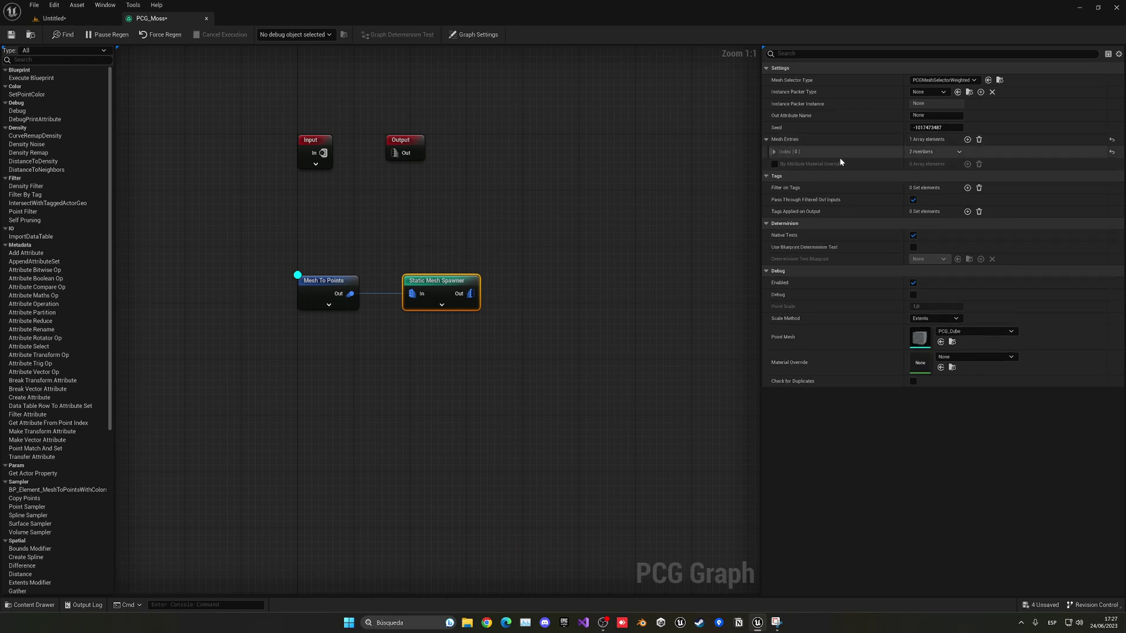
click(771, 152)
click(780, 163)
click(940, 188)
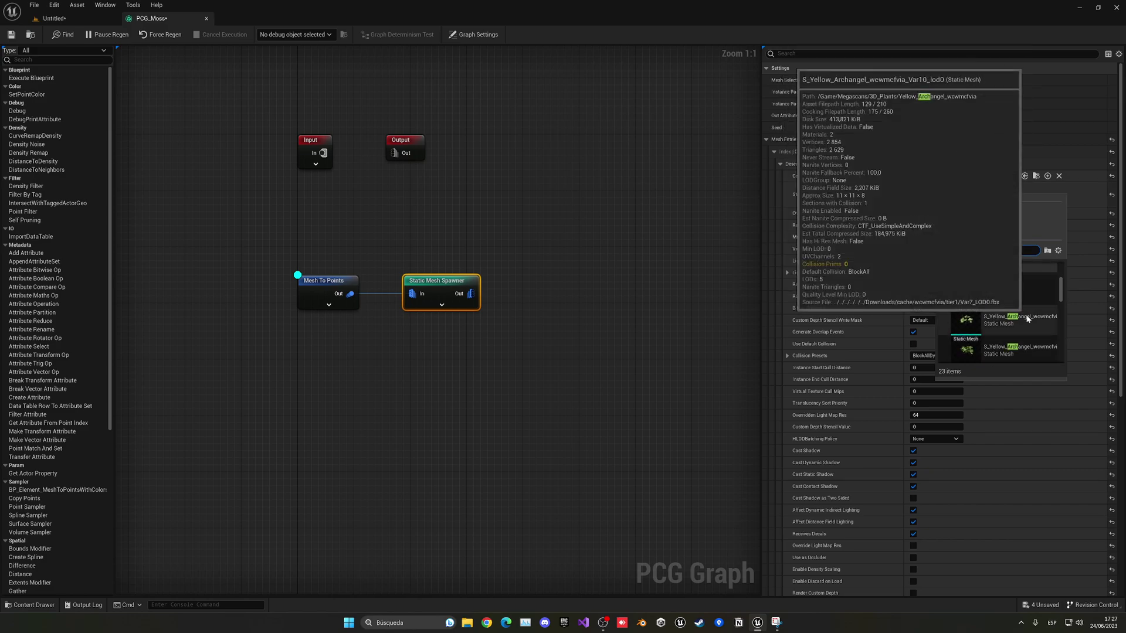
click(1028, 284)
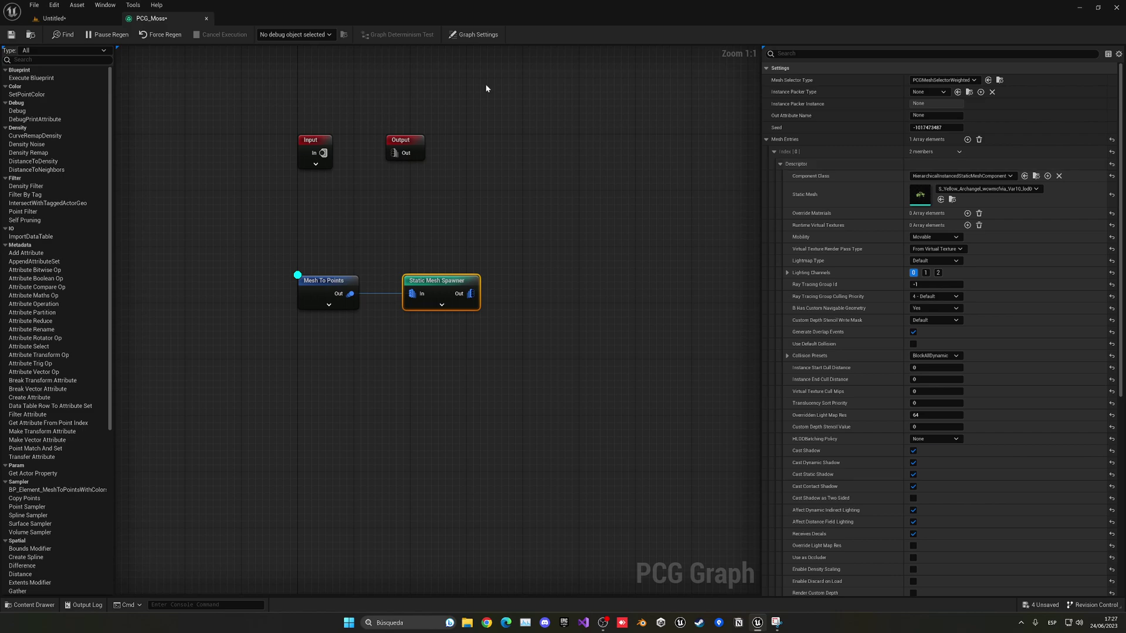
click(97, 17)
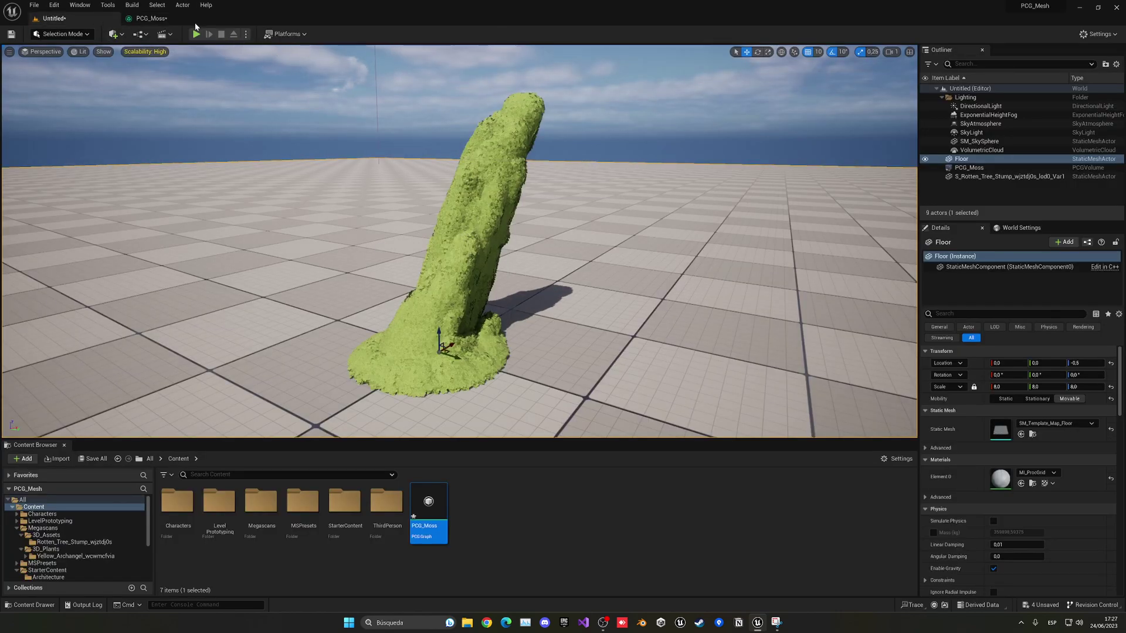
click(150, 18)
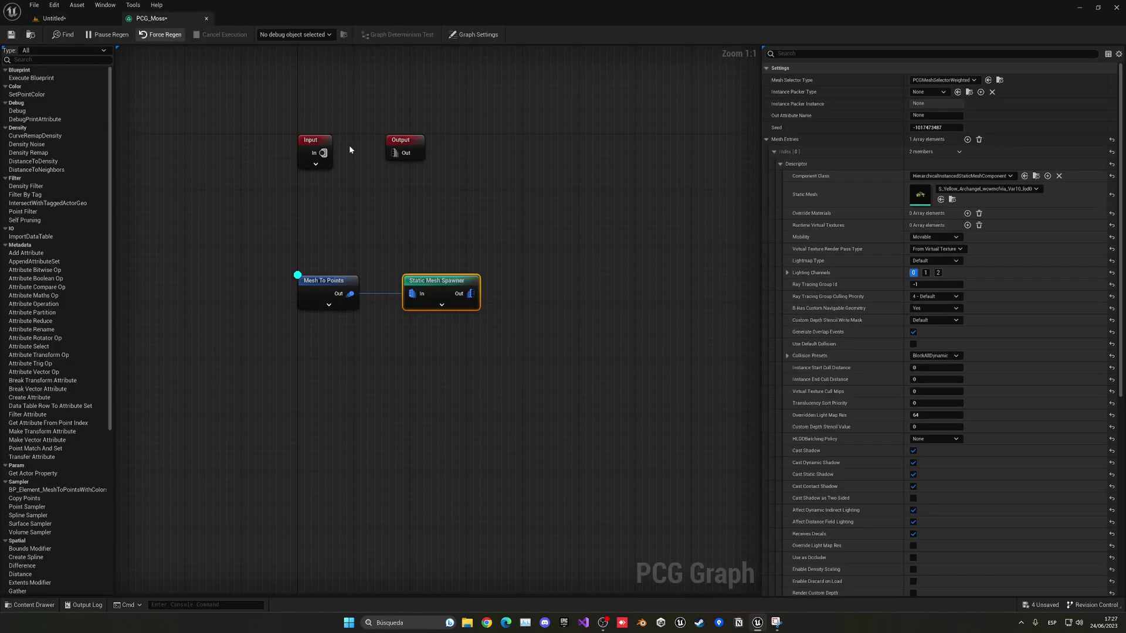
Step: Add a second mesh entry using S_Yellow_Archangel_wcwmcfvia_Var12_lod0 to the spawner and check the plants around the stump in the level
click(779, 165)
click(774, 152)
click(967, 139)
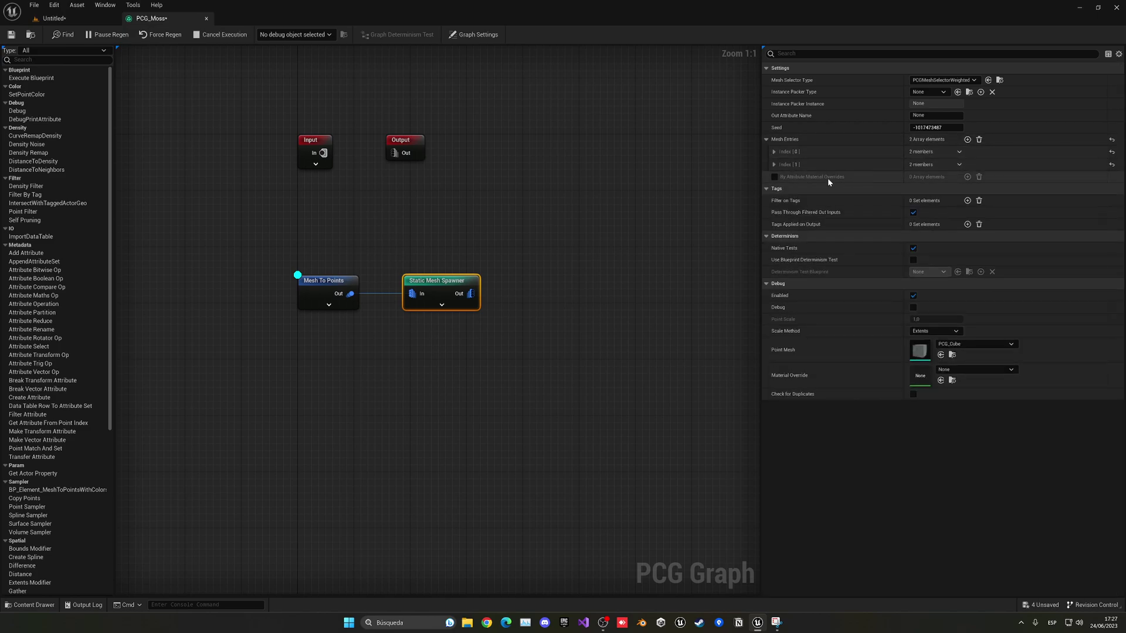
click(774, 164)
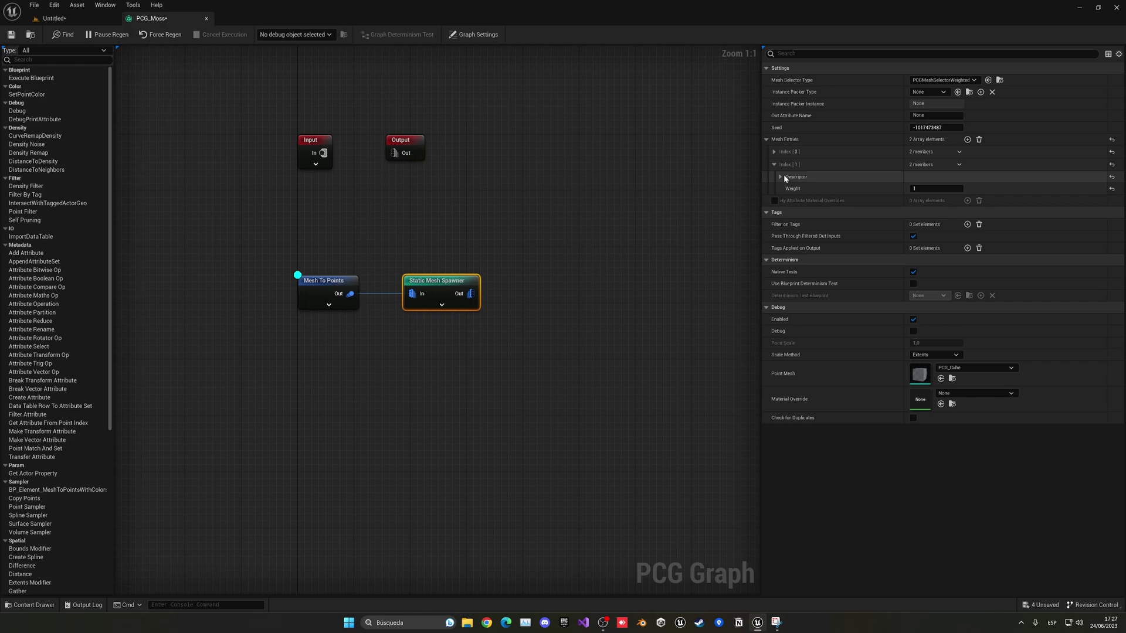
click(780, 177)
click(961, 202)
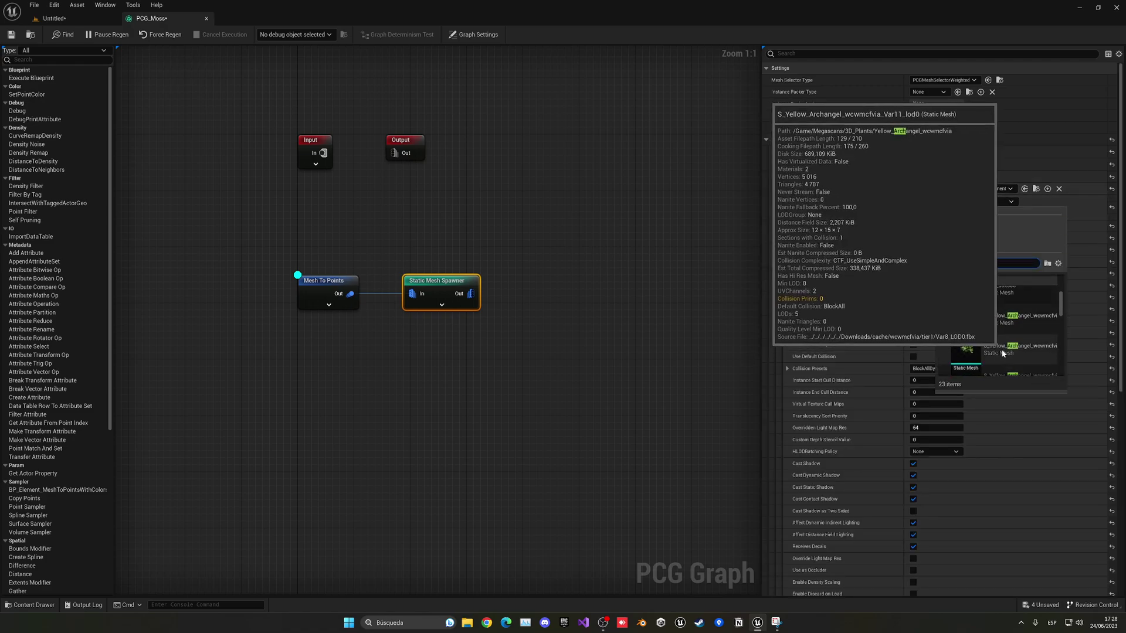
click(1019, 335)
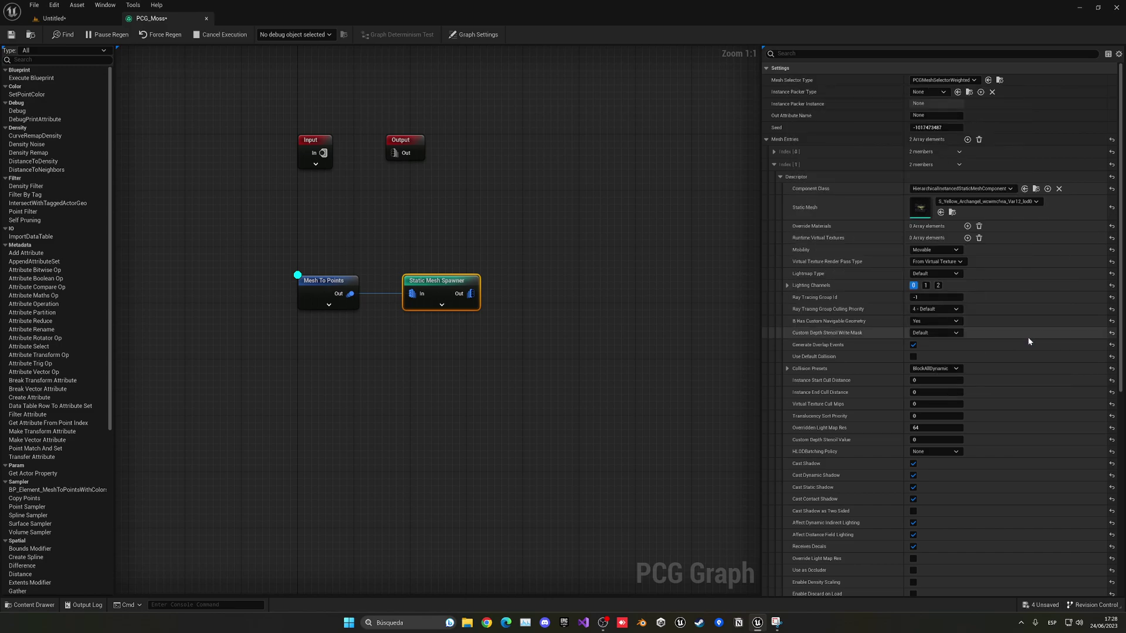
click(774, 164)
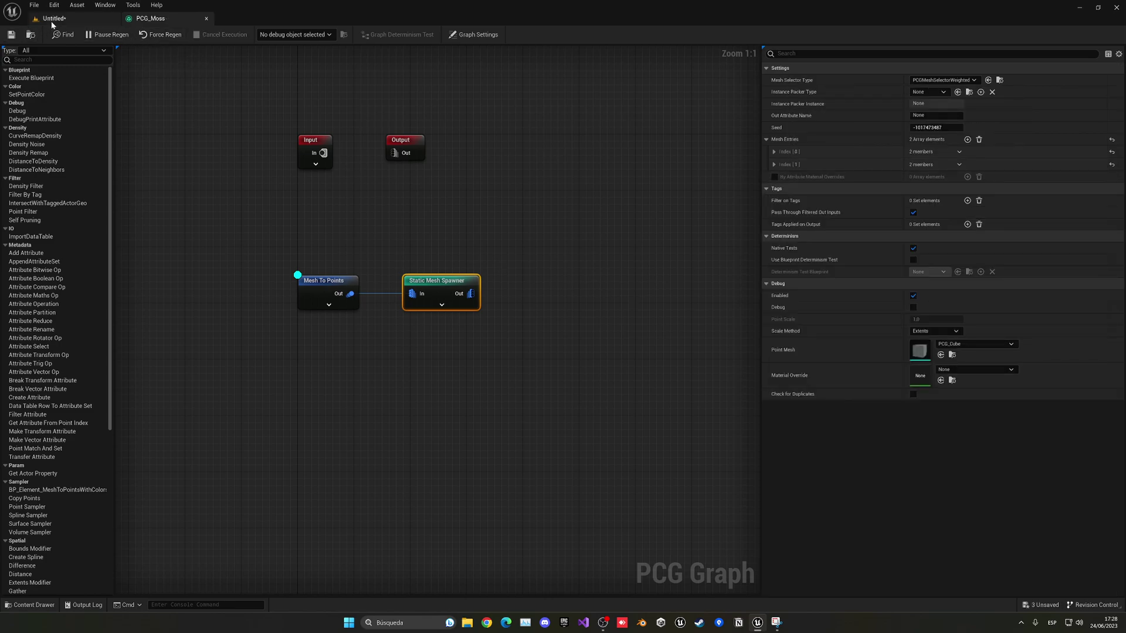
click(53, 19)
mouse_move(389, 195)
right_down()
mouse_move(381, 176)
mouse_move(387, 229)
mouse_move(375, 206)
right_up()
right_drag(261, 170, 397, 190)
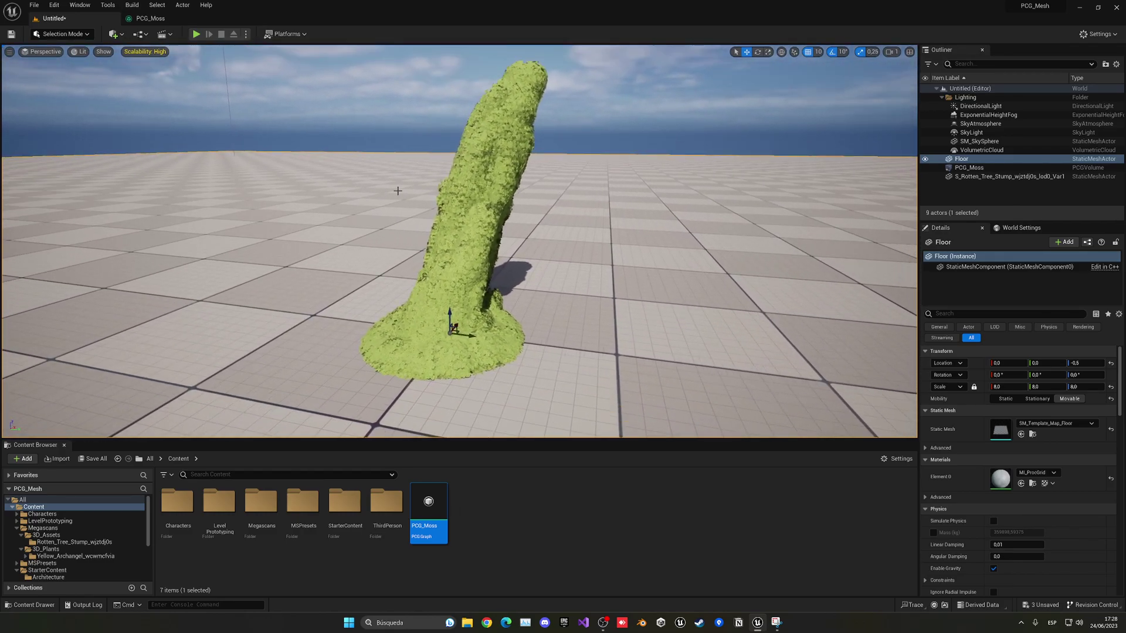
click(150, 18)
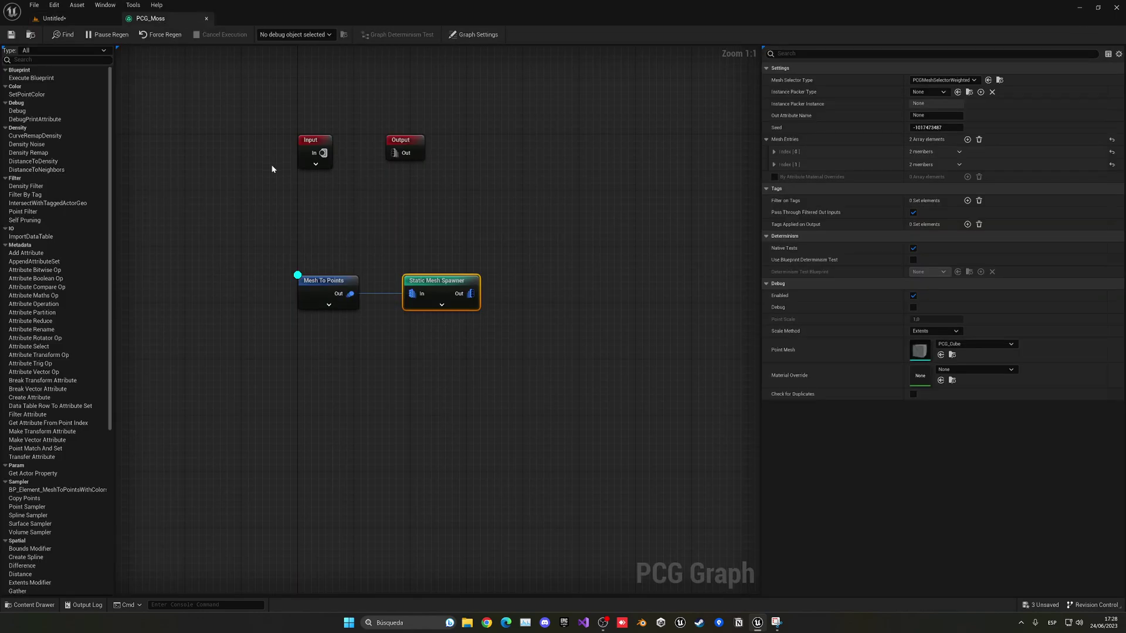
Step: Insert a Density Filter node between Mesh To Points and Static Mesh Spawner, align it with them, and save the graph
drag(434, 280, 539, 280)
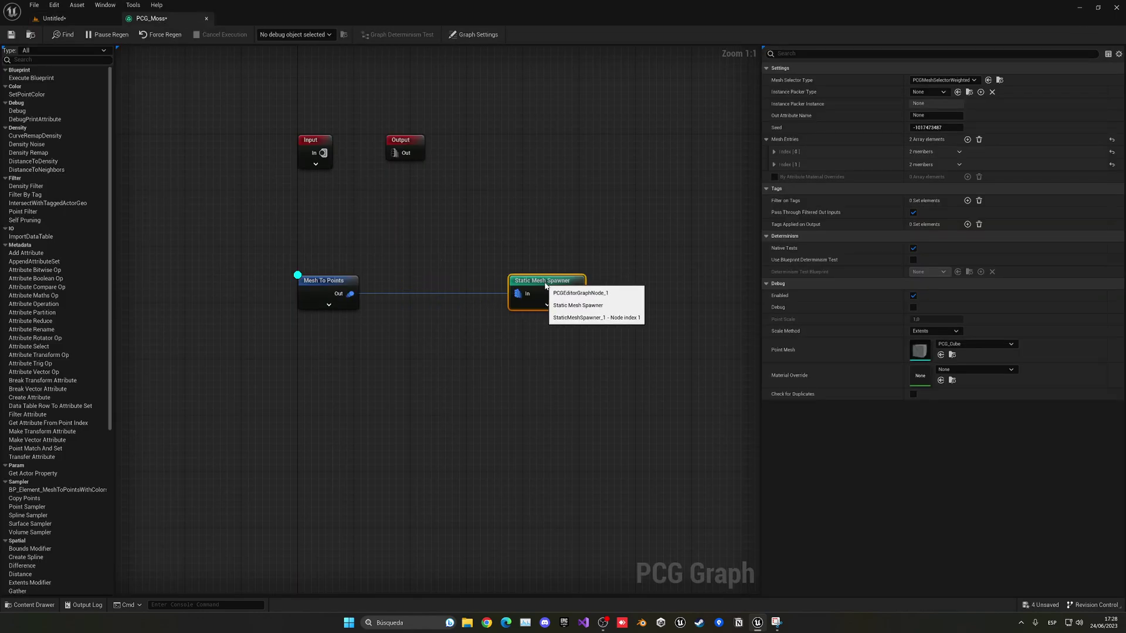
right_drag(406, 289, 375, 285)
right_click(374, 293)
text(dens)
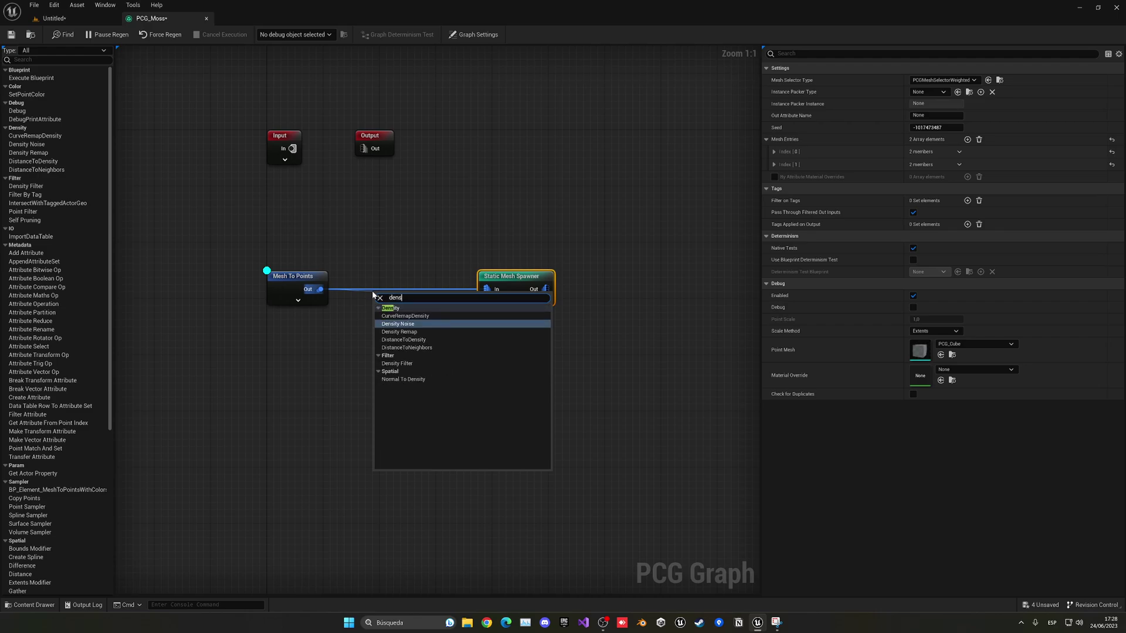
click(397, 364)
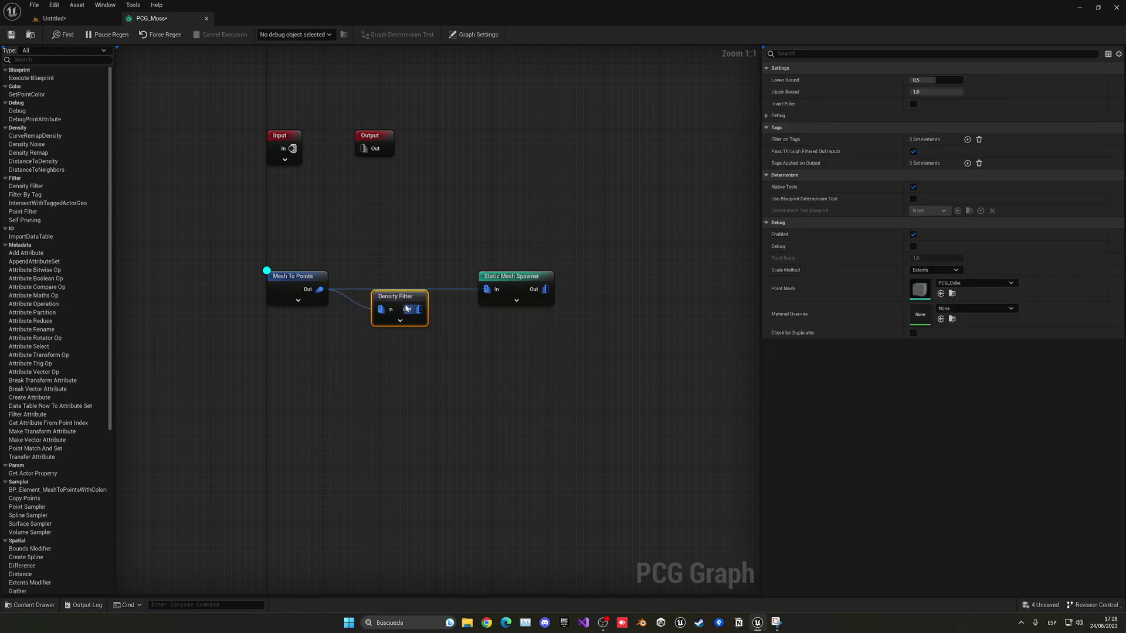
alt+click(483, 290)
drag(418, 303, 403, 278)
click(31, 34)
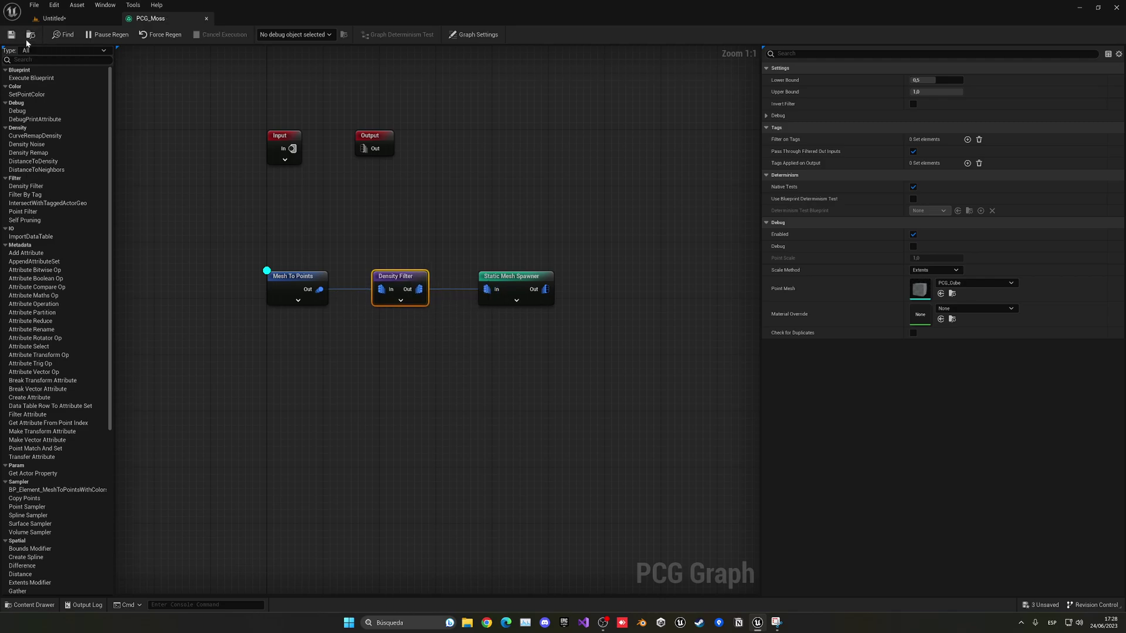
Step: Try lowering the Density Filter's upper bound to about 0.28 and check the stump in the level
click(150, 18)
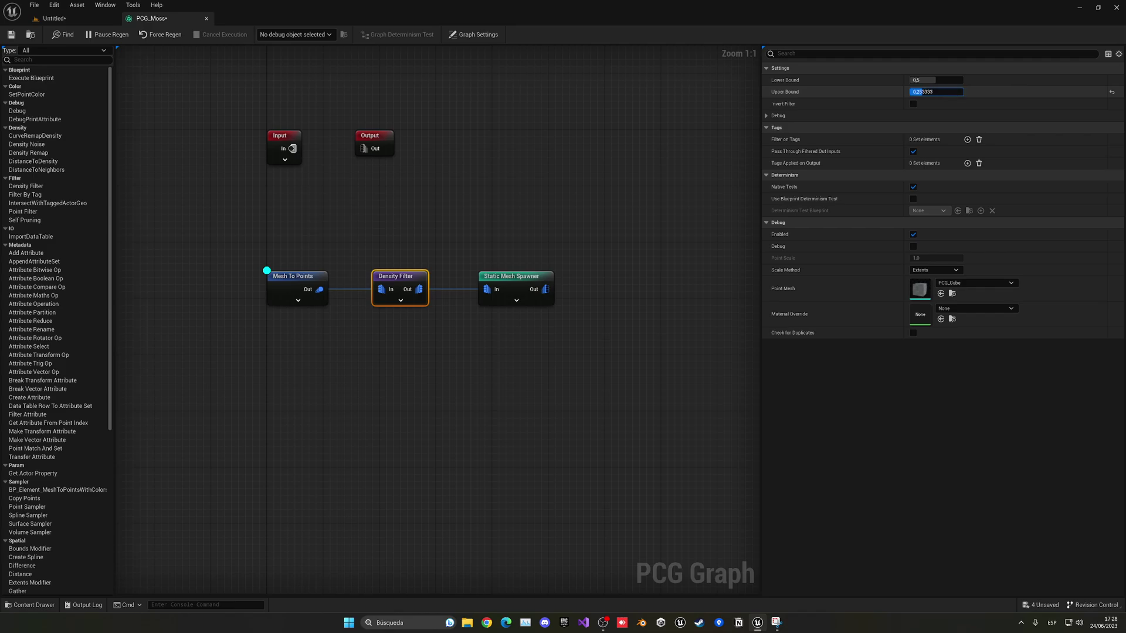
click(54, 18)
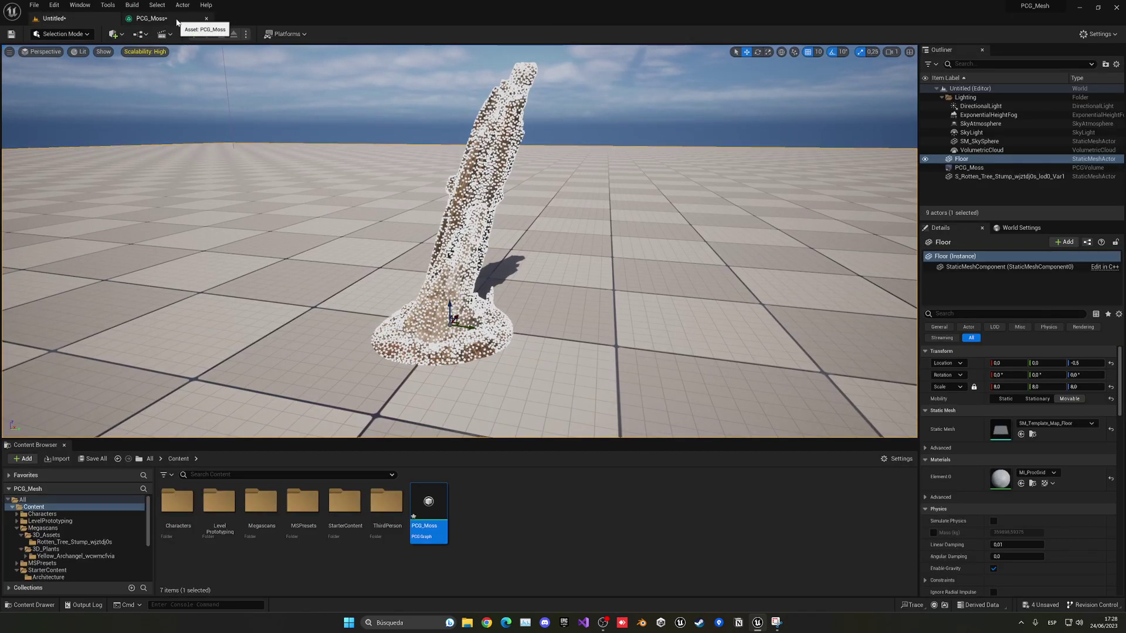
click(150, 18)
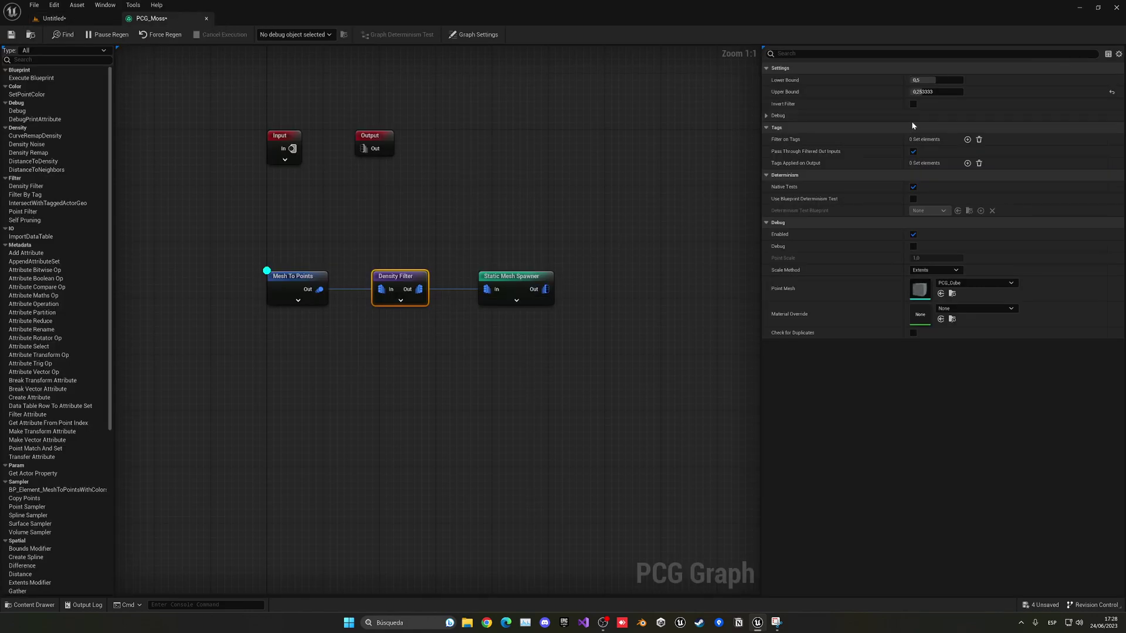
Step: Turn off the debug display of the Mesh To Points node
click(289, 291)
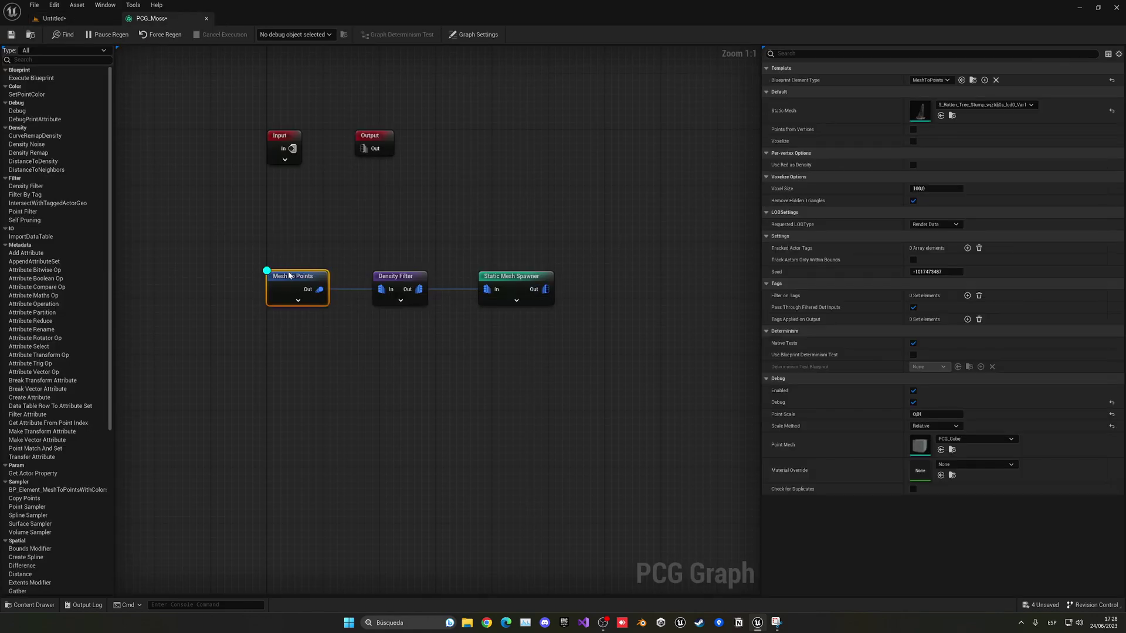
right_click(296, 287)
click(327, 365)
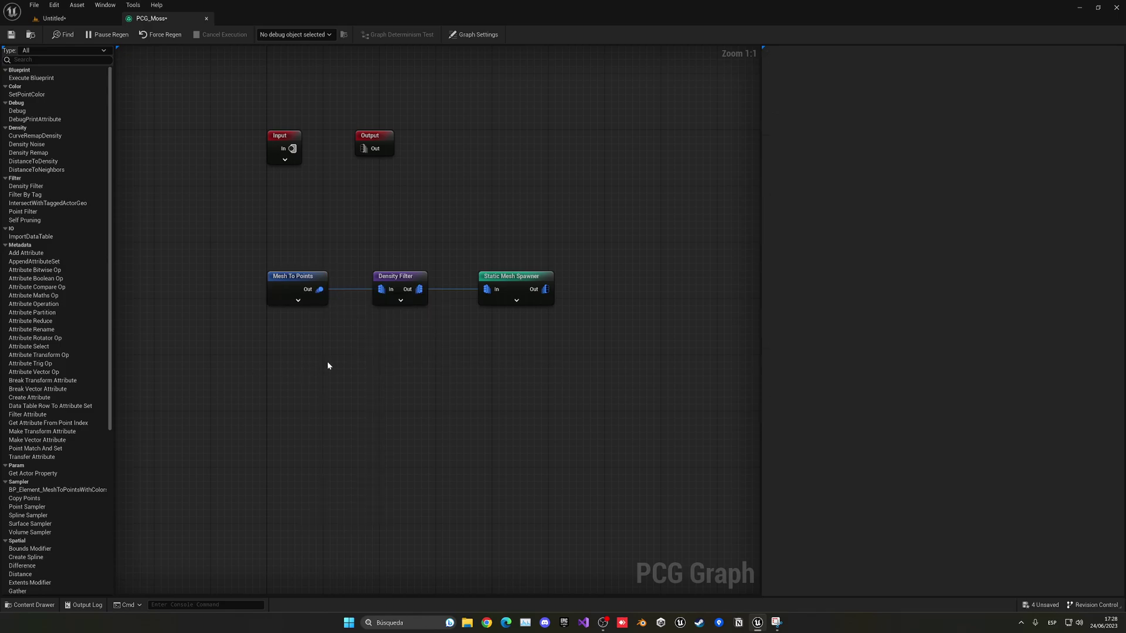
Step: Insert a Normal To Density node between Mesh To Points and Density Filter, then check the plant distribution in the level
drag(390, 280, 515, 319)
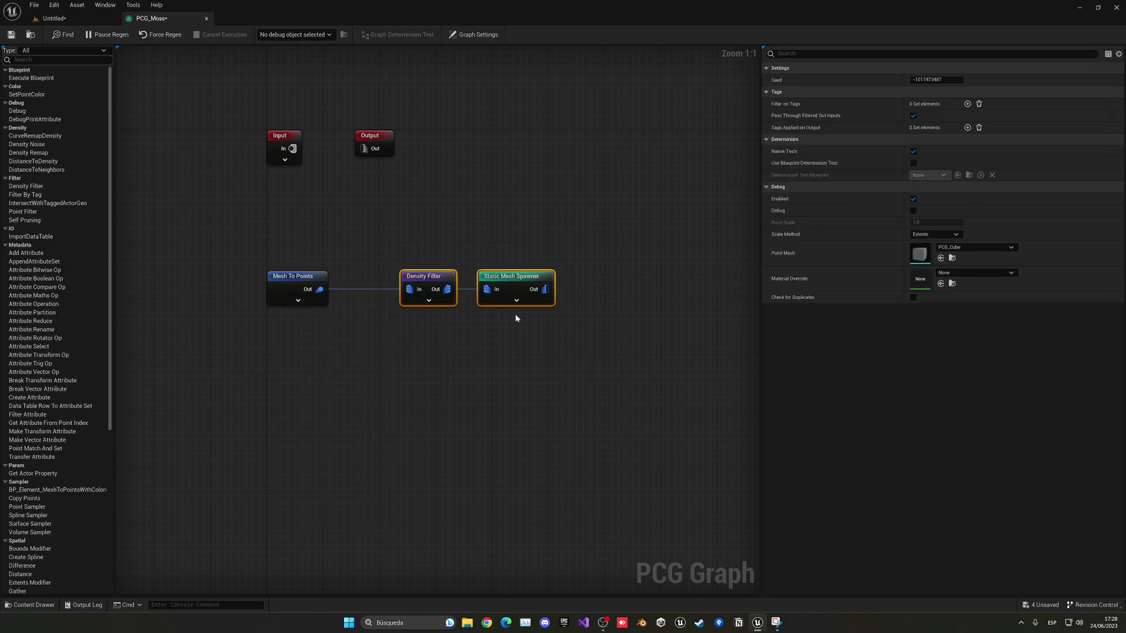
drag(451, 283, 494, 283)
drag(320, 289, 354, 295)
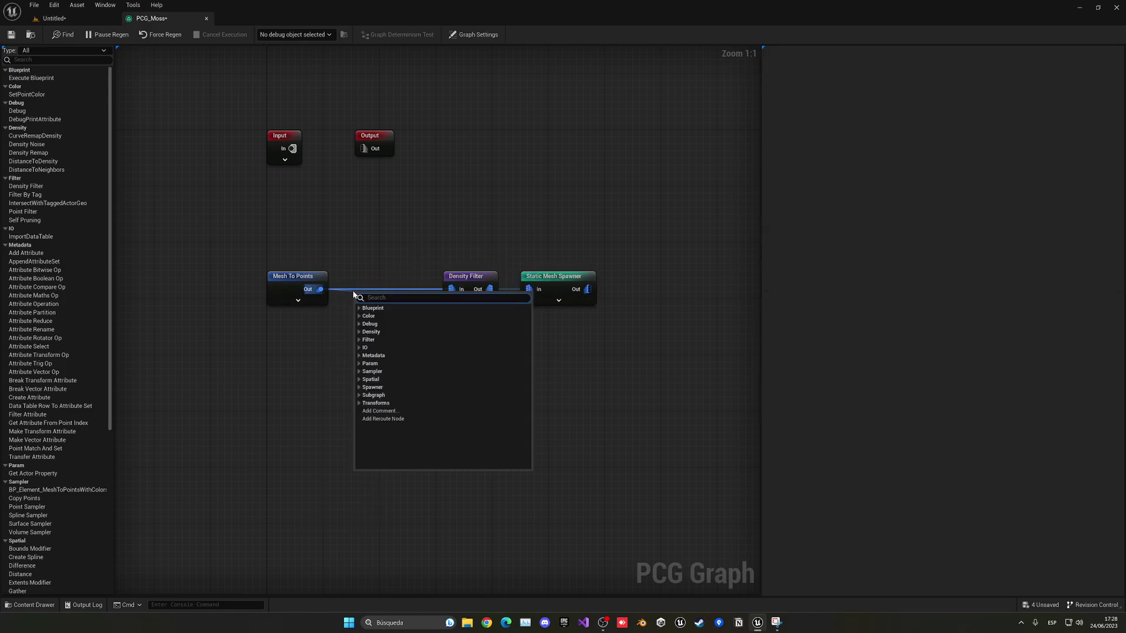
text(nort)
key(BackSpace)
key(BackSpace)
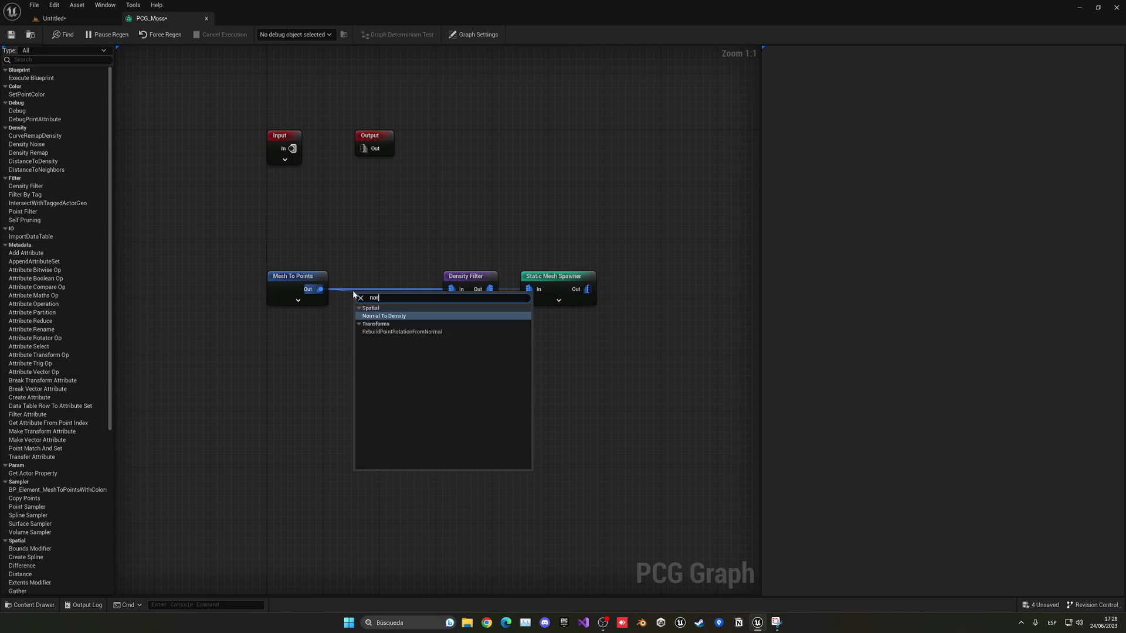
key(Return)
alt+click(451, 290)
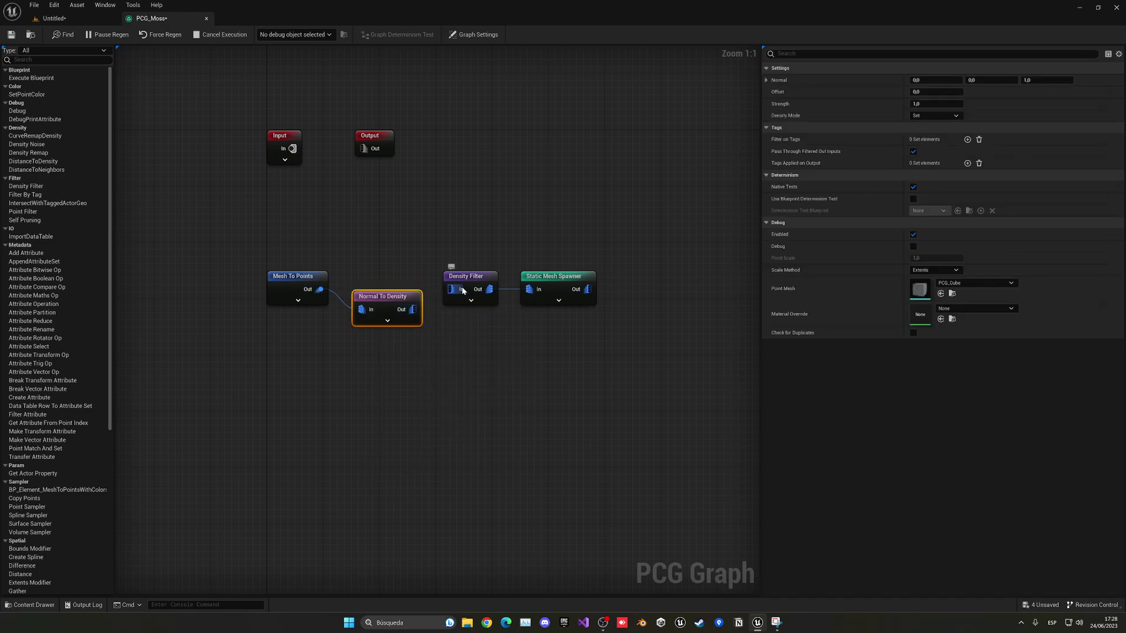
drag(407, 313, 451, 289)
drag(382, 296, 381, 276)
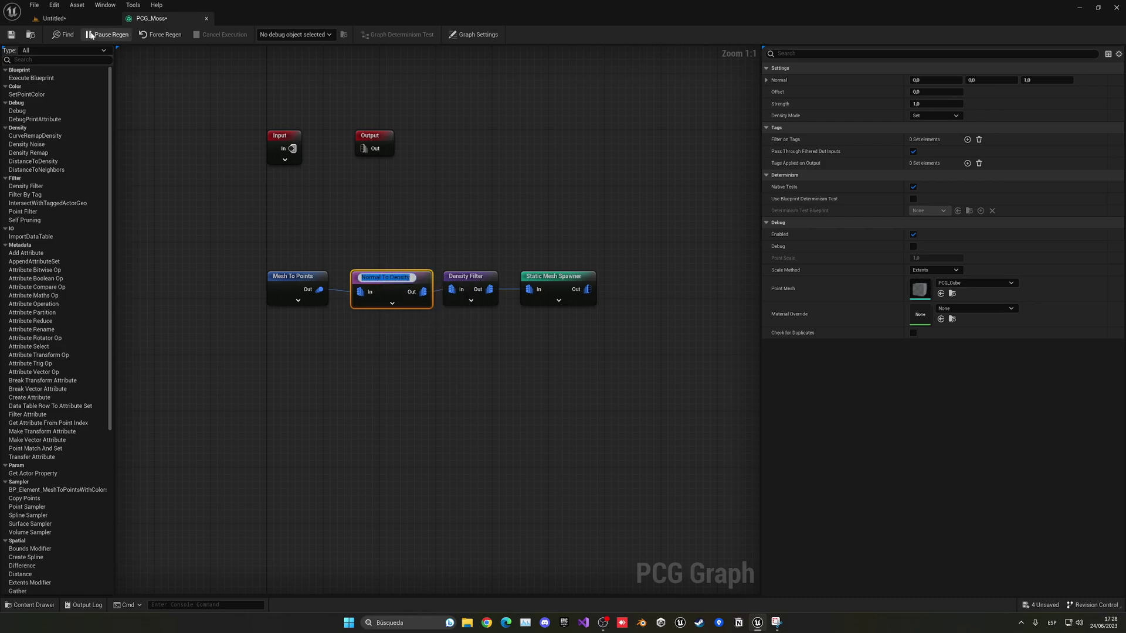
click(59, 18)
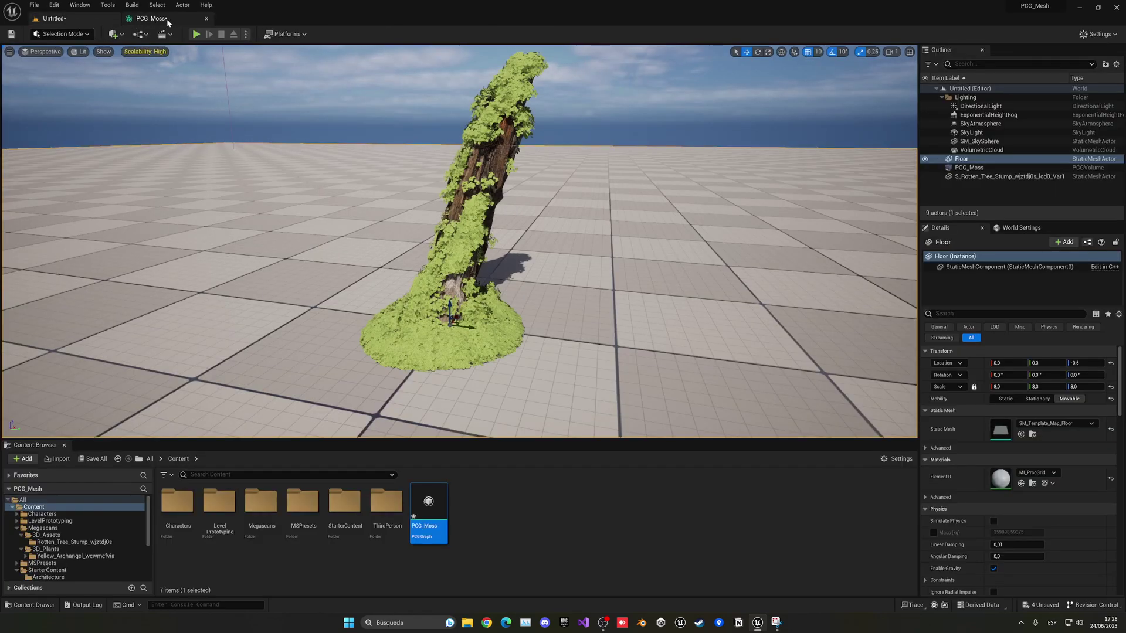
click(166, 19)
Step: Set the Density Filter's lower bound to 0 and its upper bound to about 0.27, comparing the plant coverage in the level
click(466, 278)
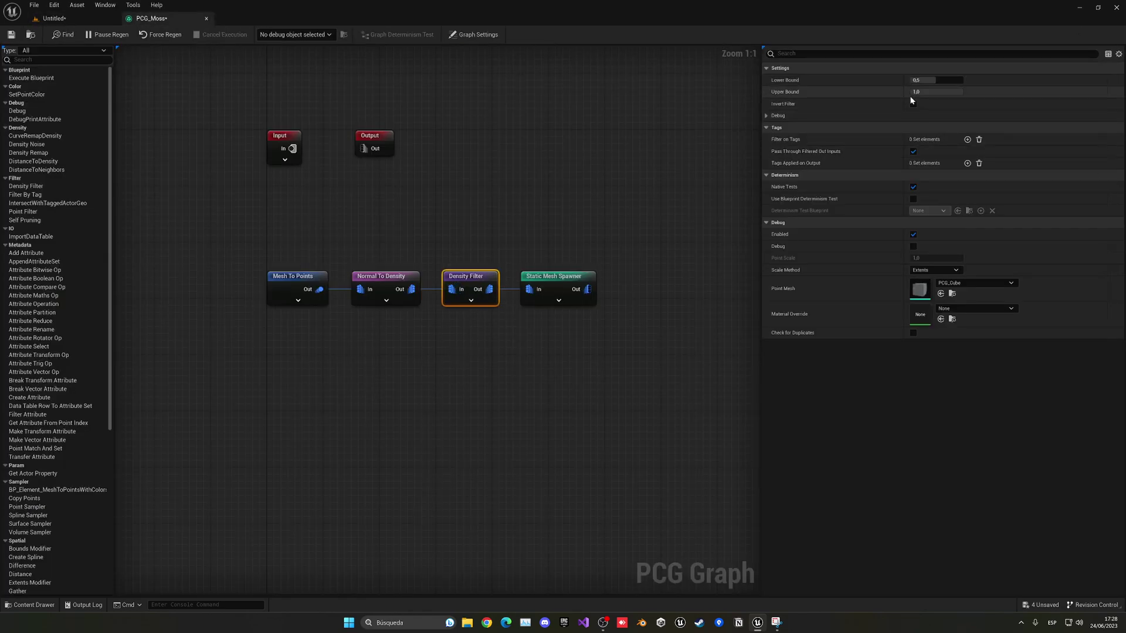
drag(938, 80, 909, 80)
click(59, 18)
click(151, 19)
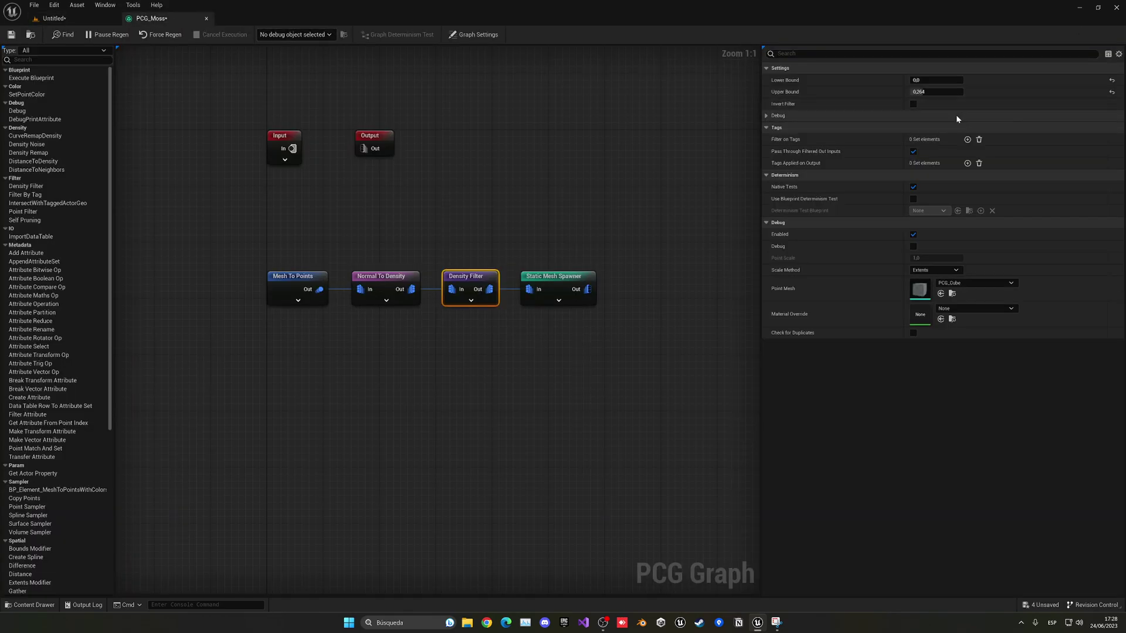
click(64, 18)
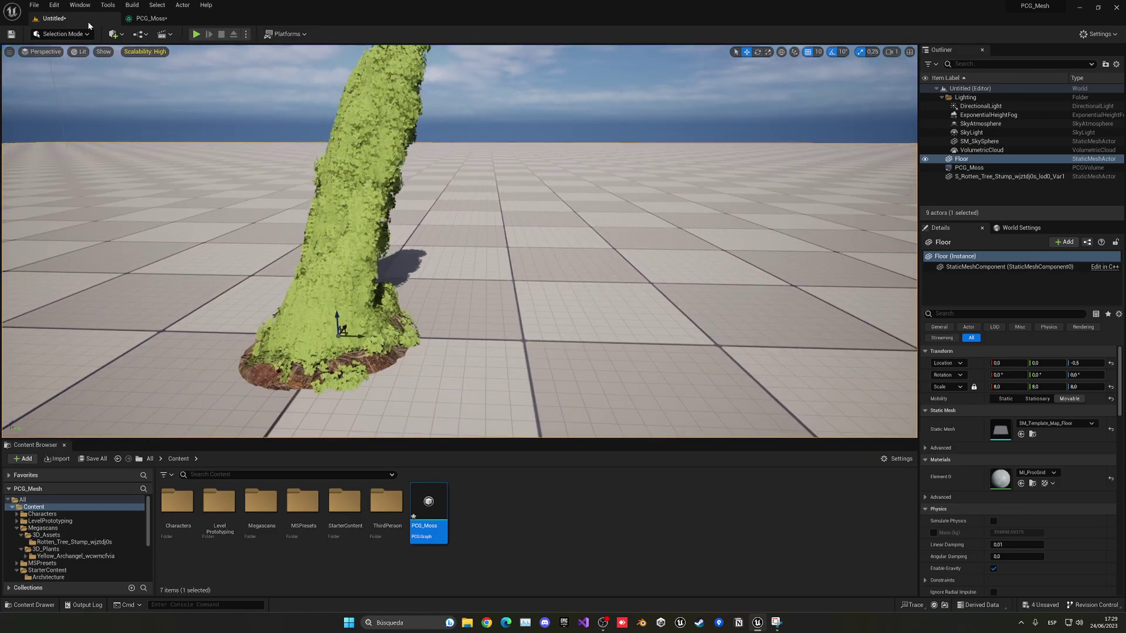
click(149, 19)
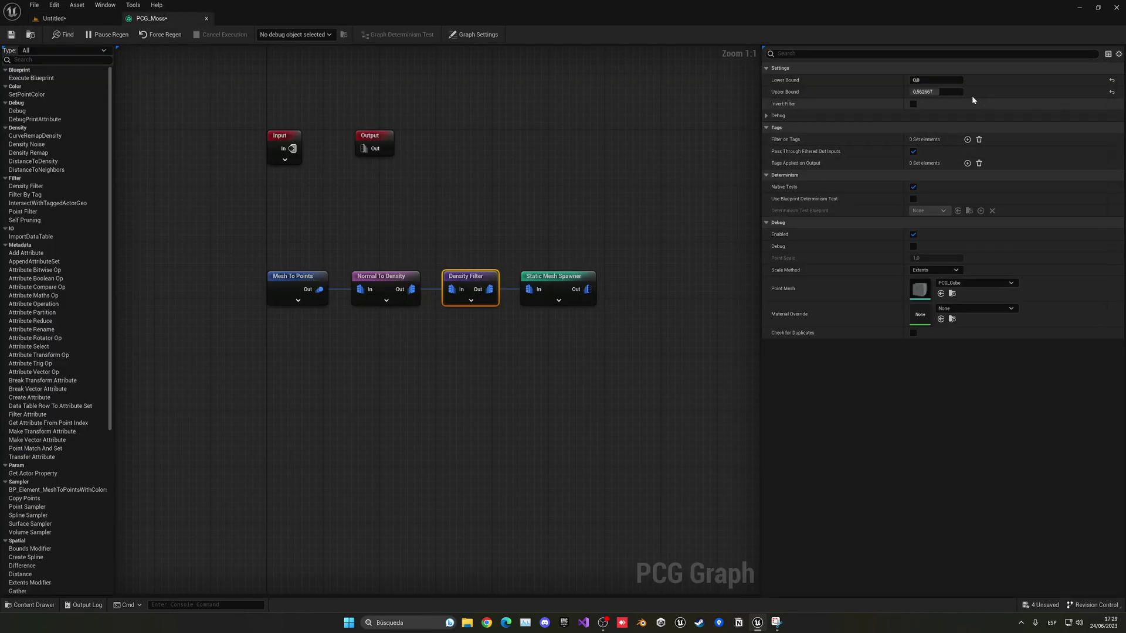
click(53, 18)
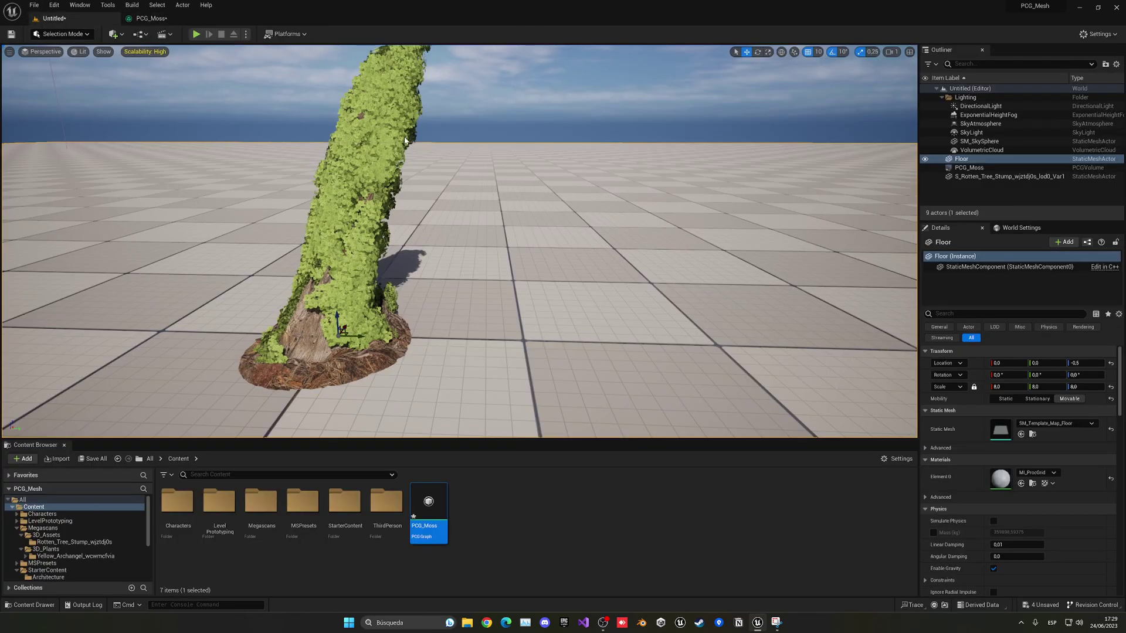
right_drag(459, 241, 441, 313)
click(173, 20)
Step: Move the Static Mesh Spawner further from the Density Filter and add a Transform Points node fed by the Density Filter's output
right_drag(564, 296, 437, 269)
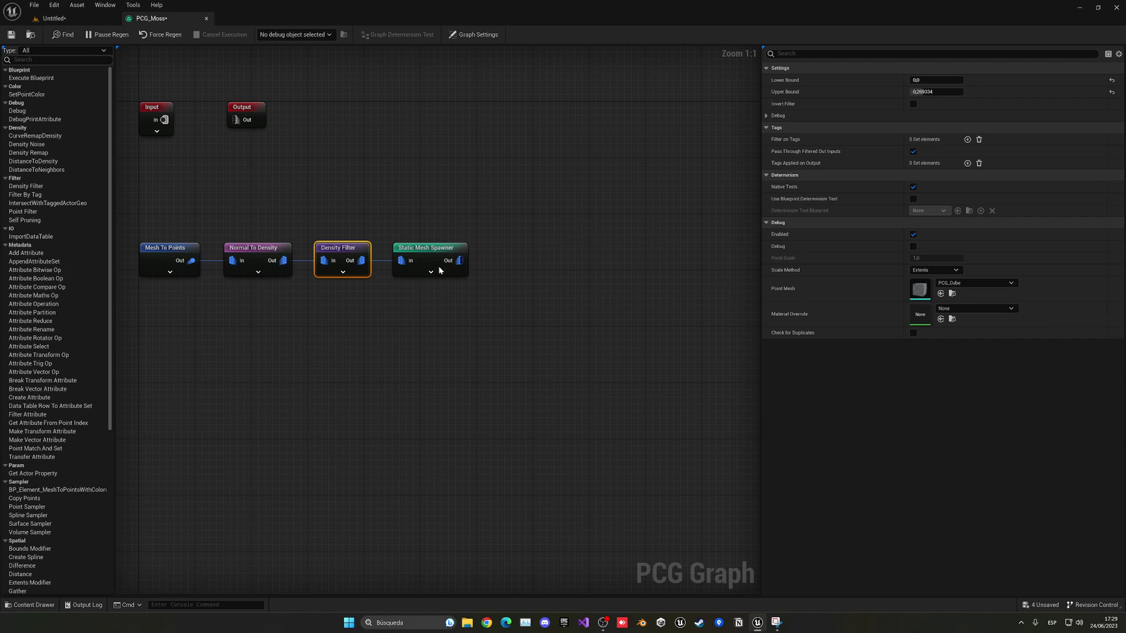
drag(427, 259, 514, 261)
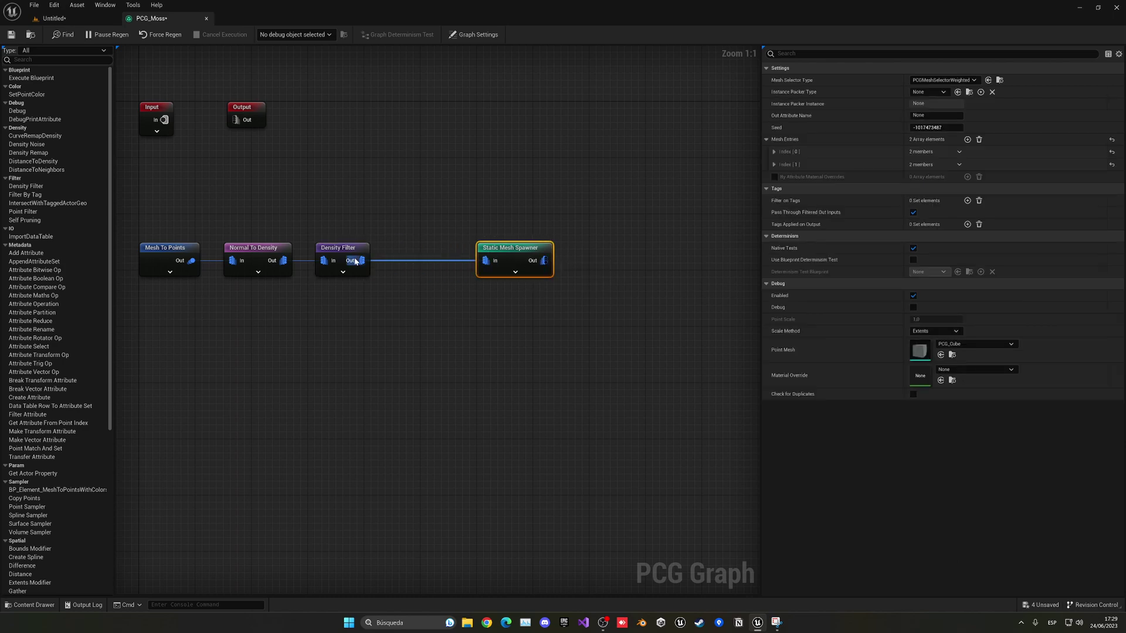
drag(362, 260, 405, 278)
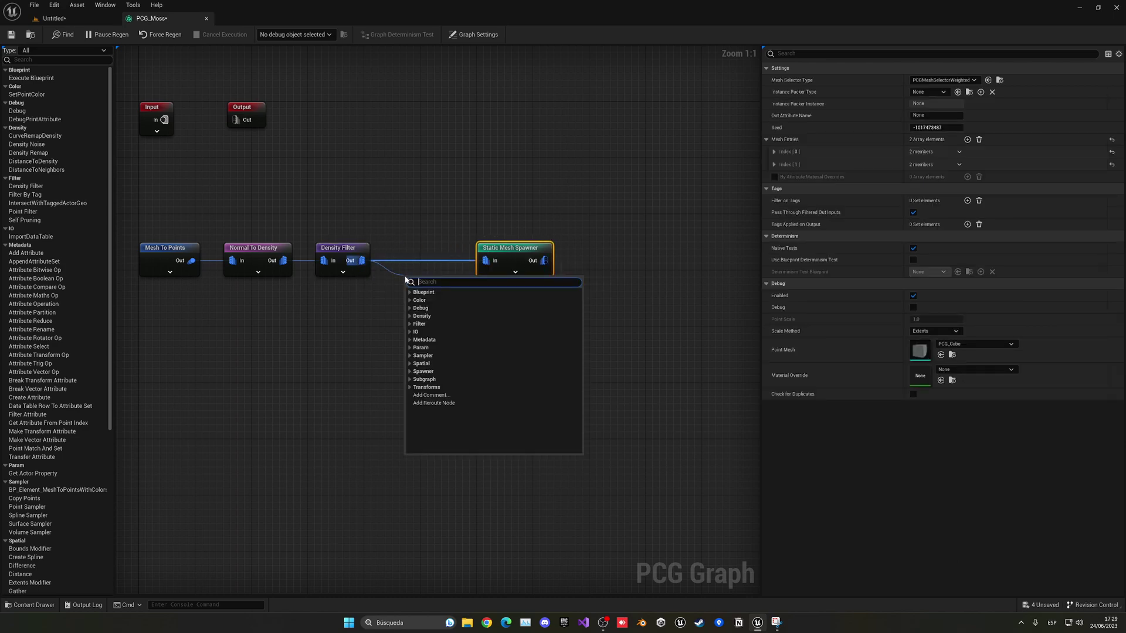
text(tra)
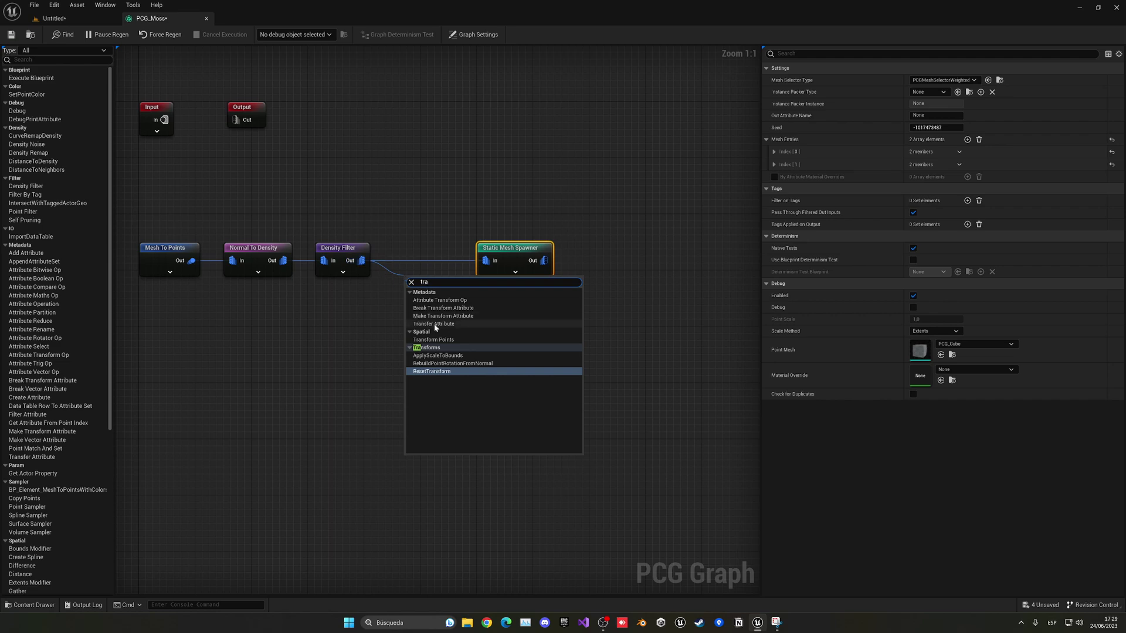
click(433, 339)
Step: Connect Transform Points to the Static Mesh Spawner in place of the direct Density Filter link, and align it between both nodes
alt+click(486, 260)
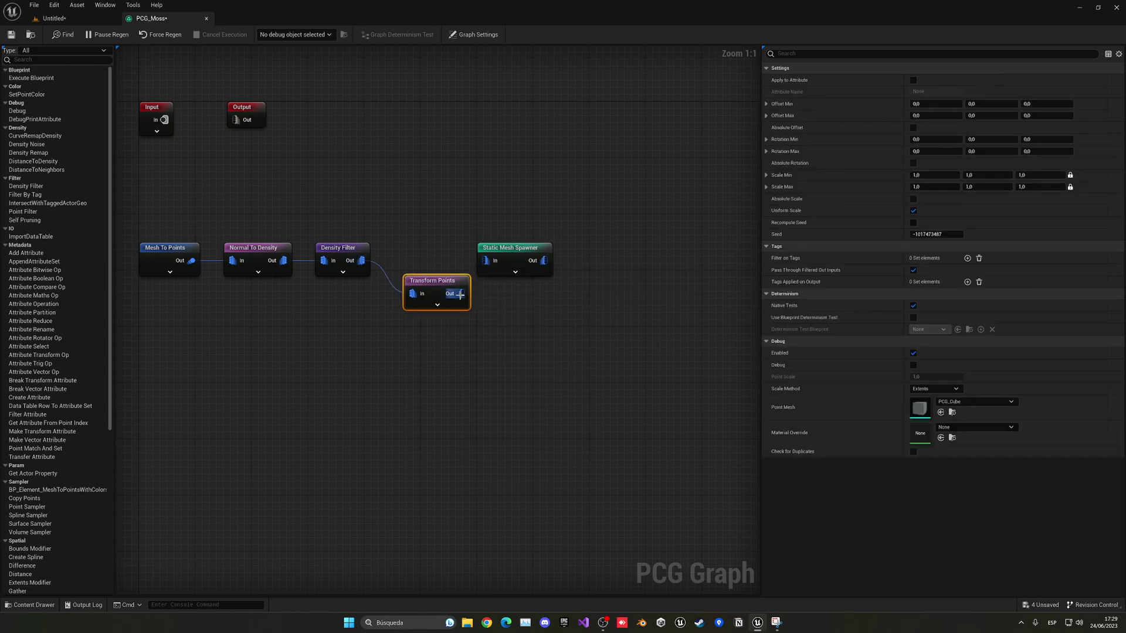
click(474, 276)
key(ctrl+z)
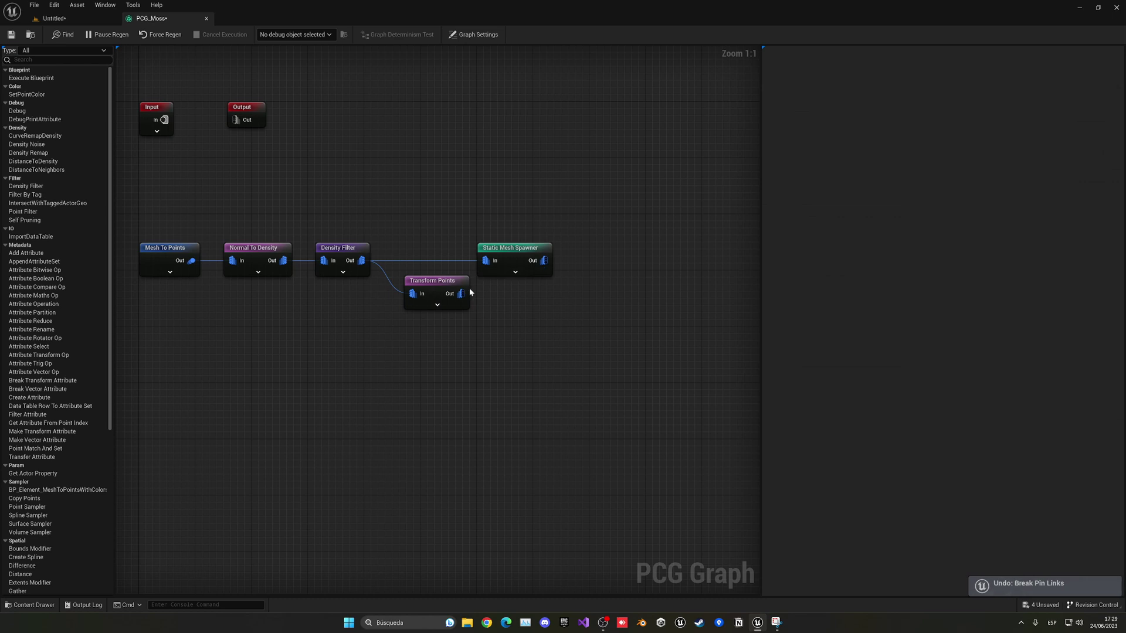
drag(451, 285, 439, 280)
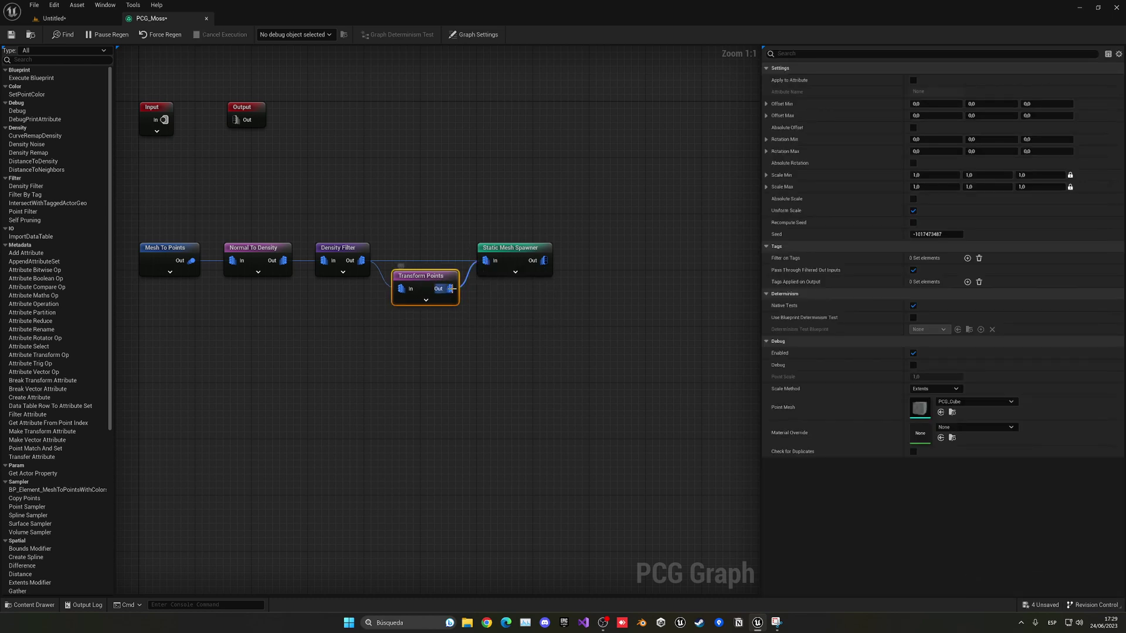
alt+click(485, 261)
drag(448, 288, 487, 259)
click(455, 267)
drag(362, 261, 485, 261)
drag(428, 298, 486, 265)
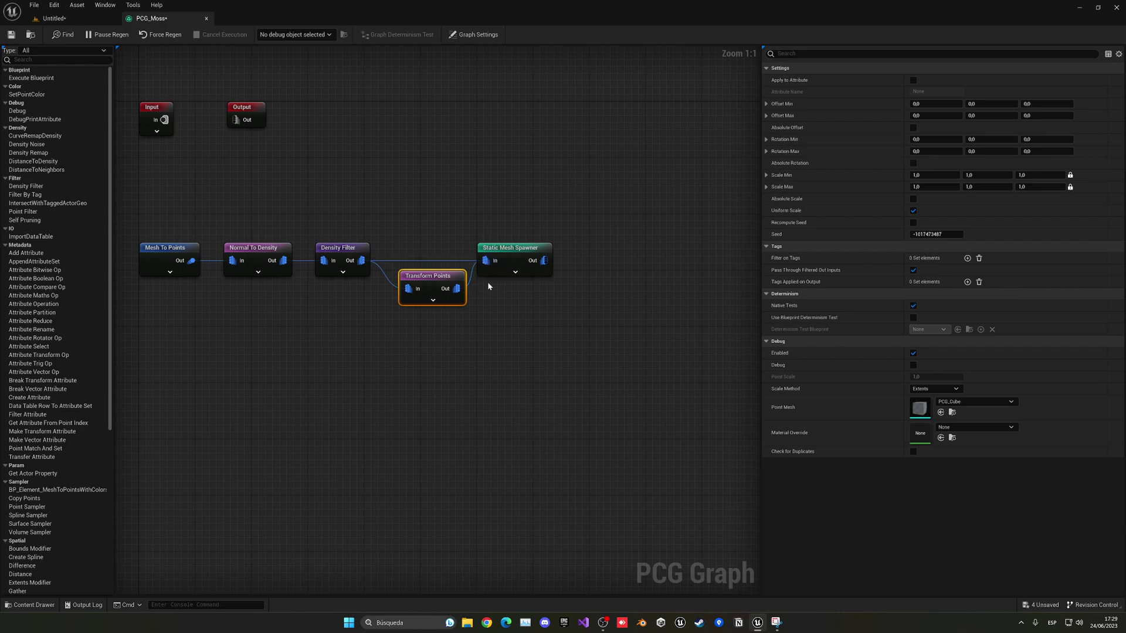
drag(434, 276, 423, 249)
alt+click(485, 260)
click(422, 312)
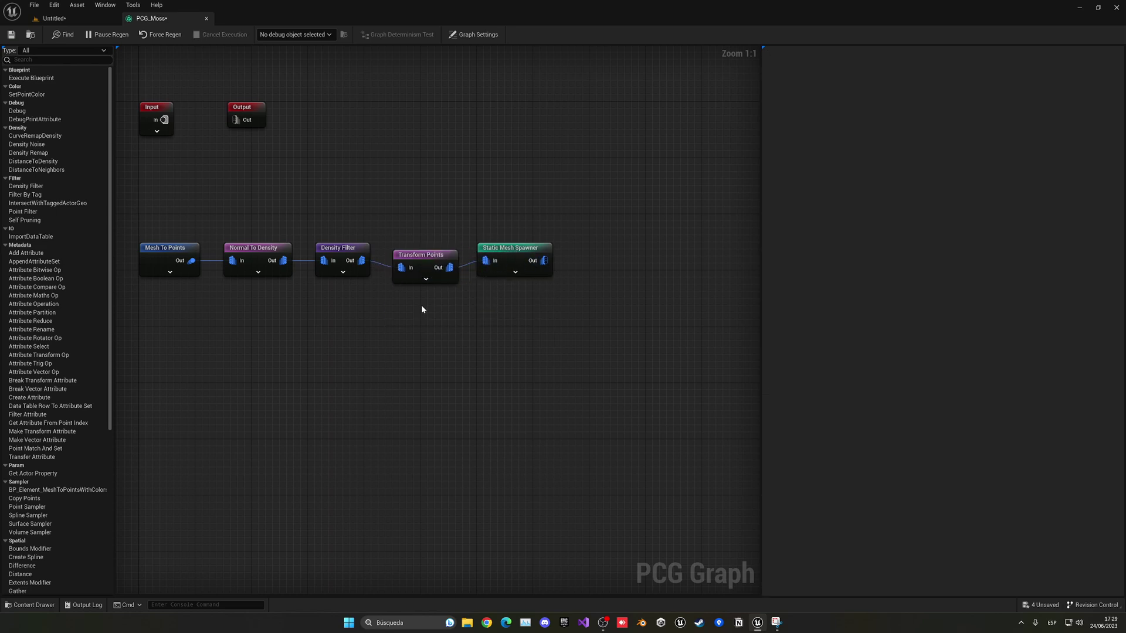
Step: Try a Scale Min of 0.5 and a Scale Max of 0.7 on Transform Points and check the stump in the level
click(433, 252)
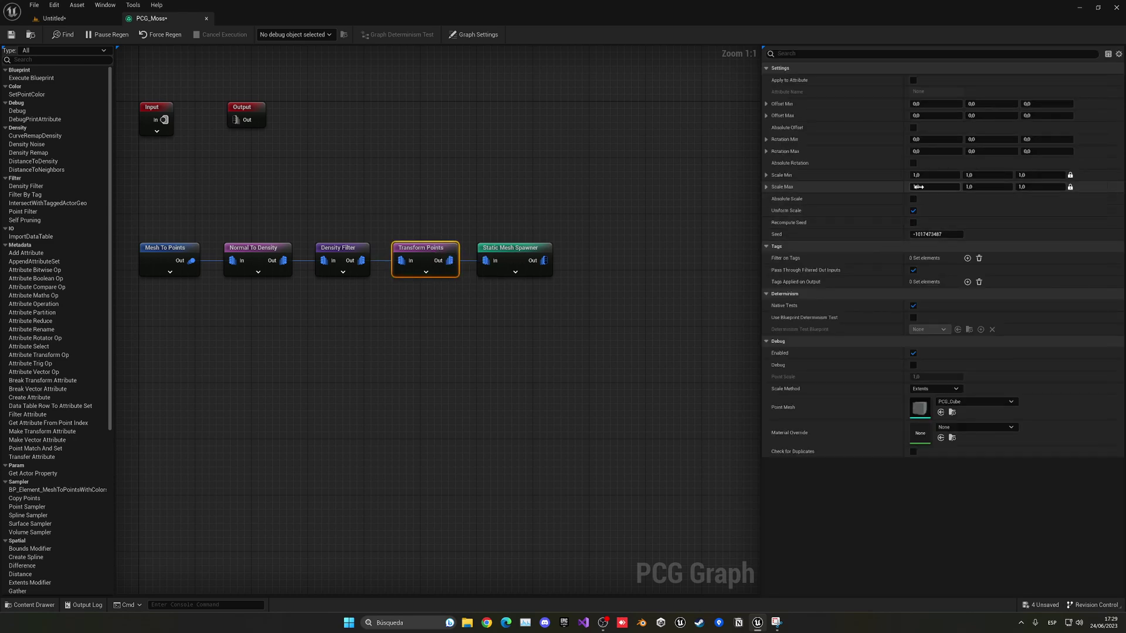
click(930, 176)
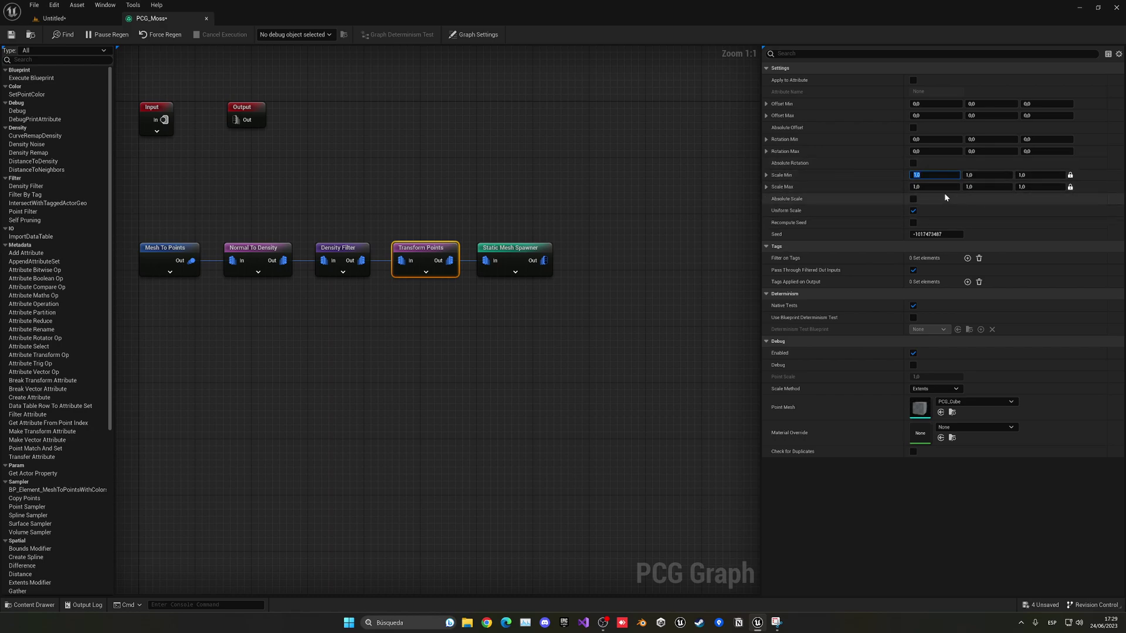
text(0,5)
key(Return)
text(.7)
click(82, 17)
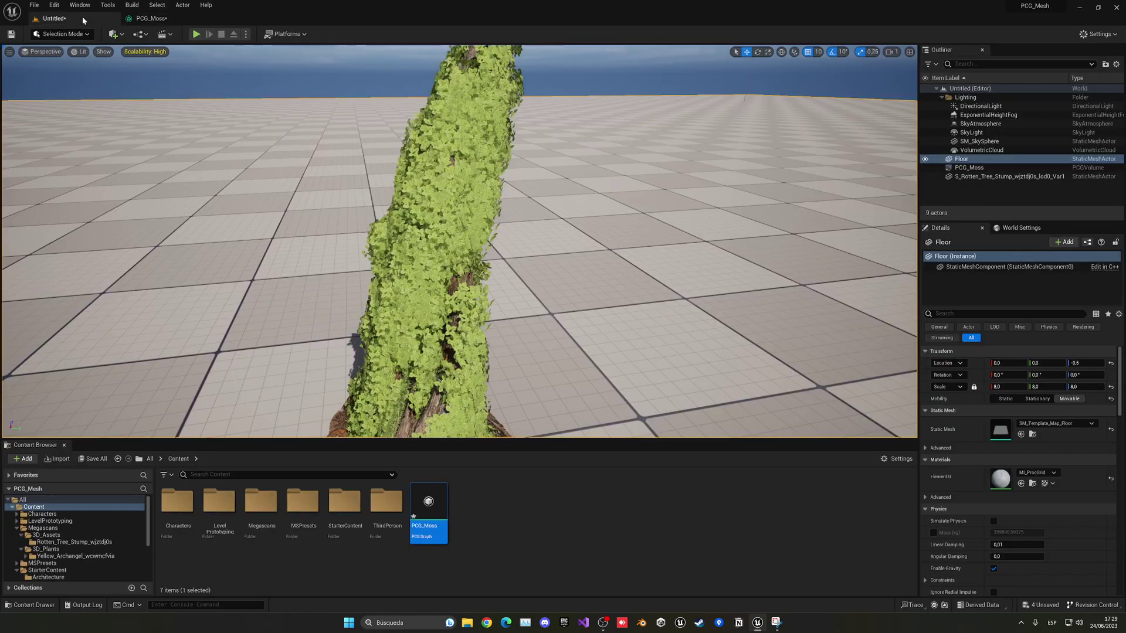
right_drag(162, 77, 162, 76)
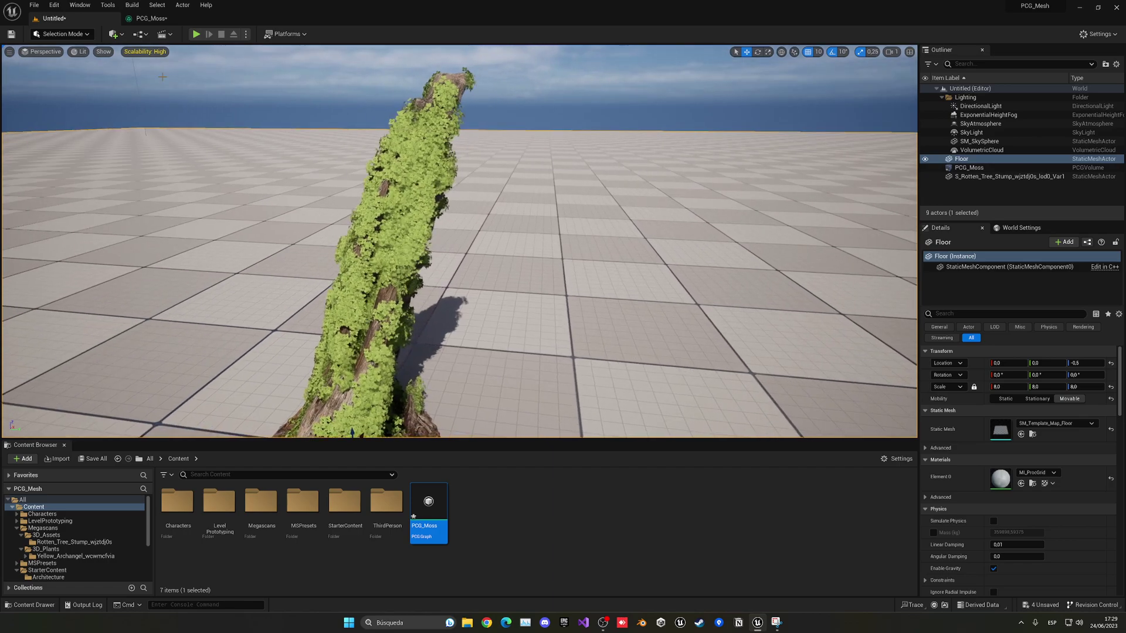
Step: Set Transform Points' Scale Min to 0.4 and Scale Max to 0.5, checking the plant size in the level
click(151, 18)
click(938, 174)
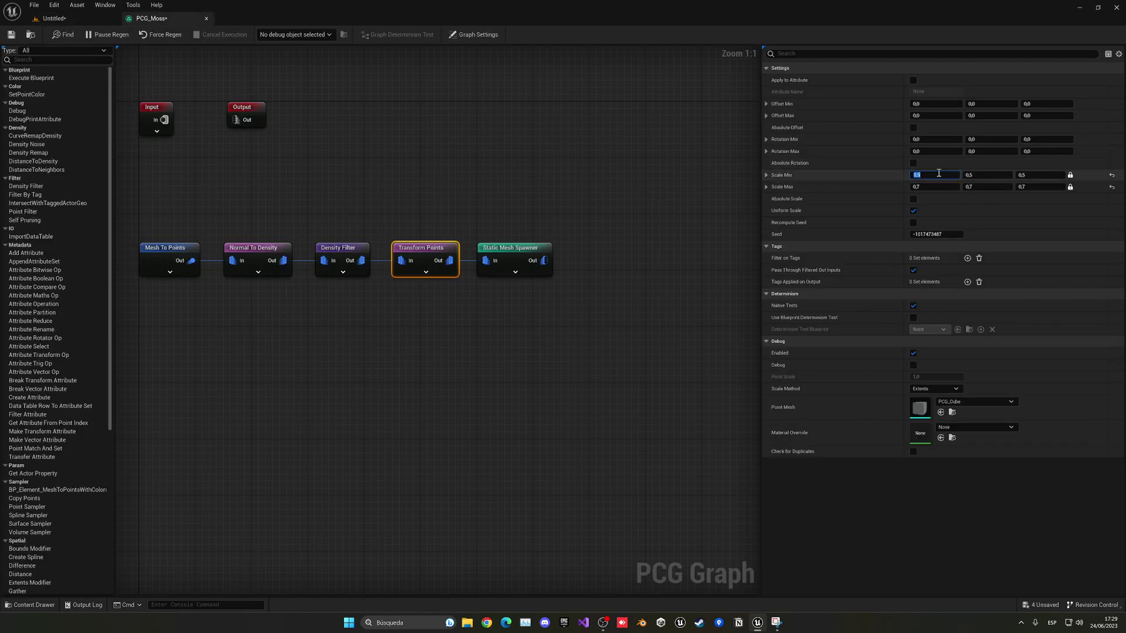
key(Tab)
key(Tab)
key(Tab)
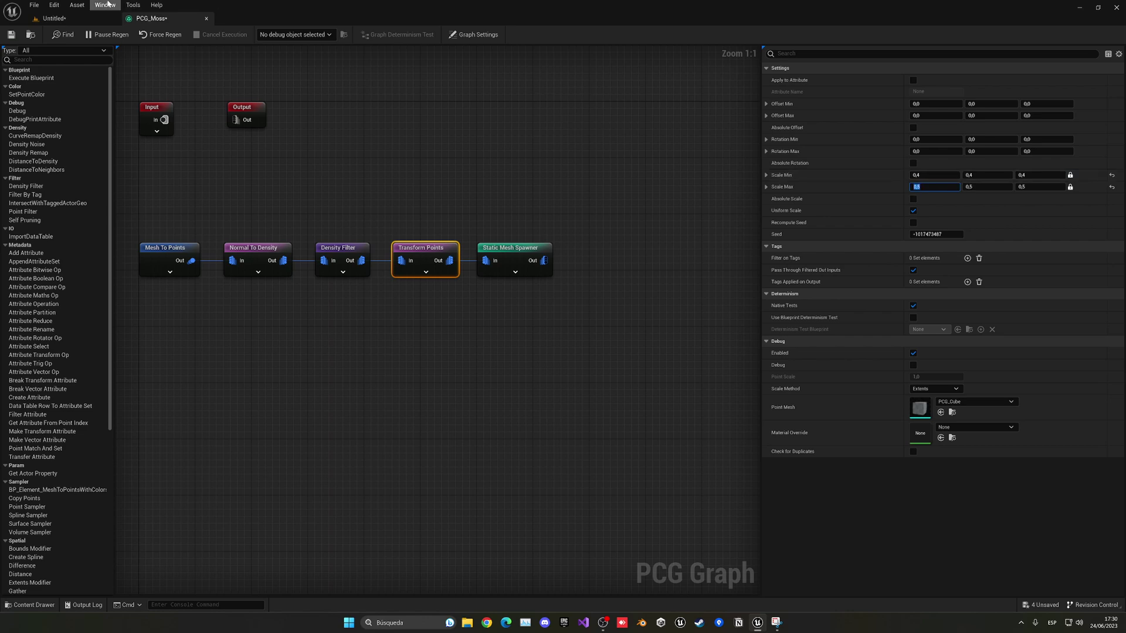
click(54, 18)
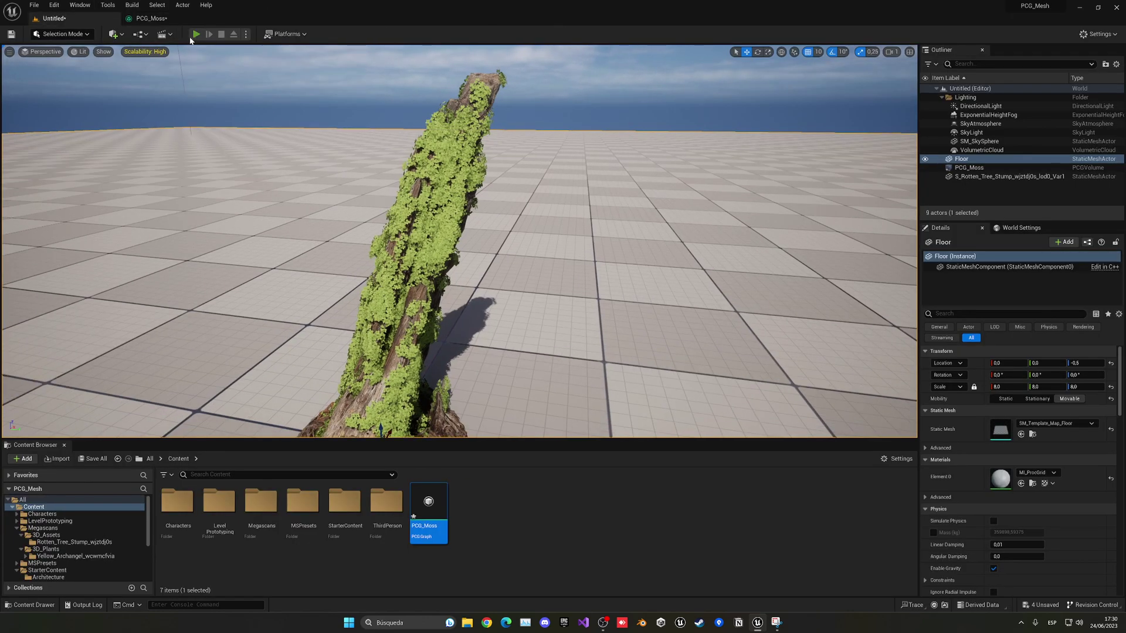
Step: Set Transform Points' Scale Max to 0.7 and its Z Rotation Max to 180
click(152, 19)
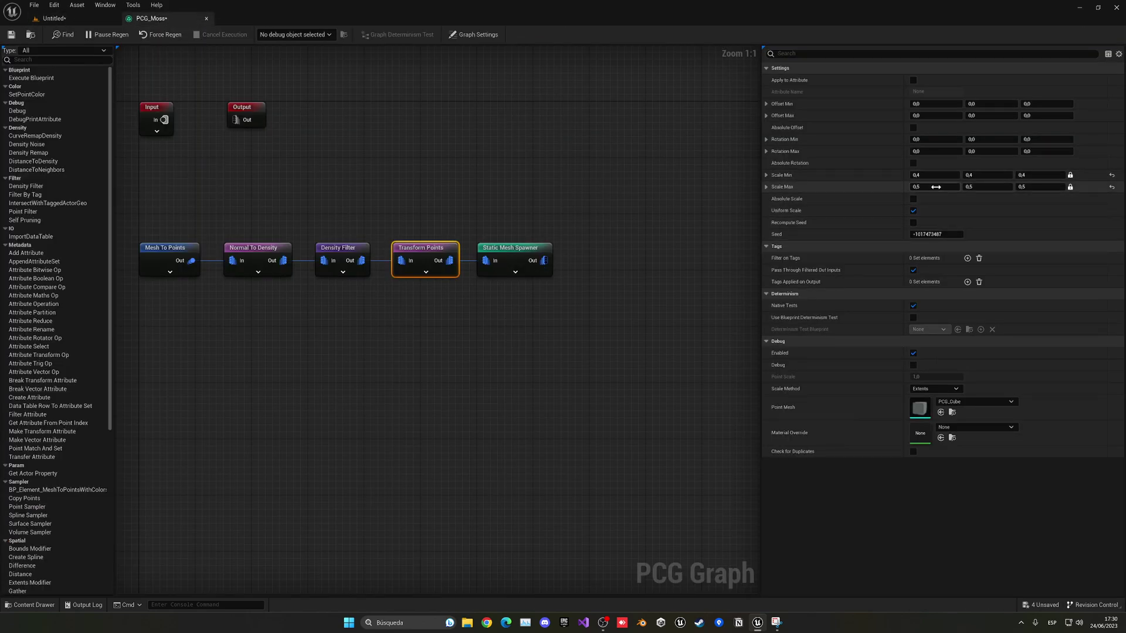
click(938, 187)
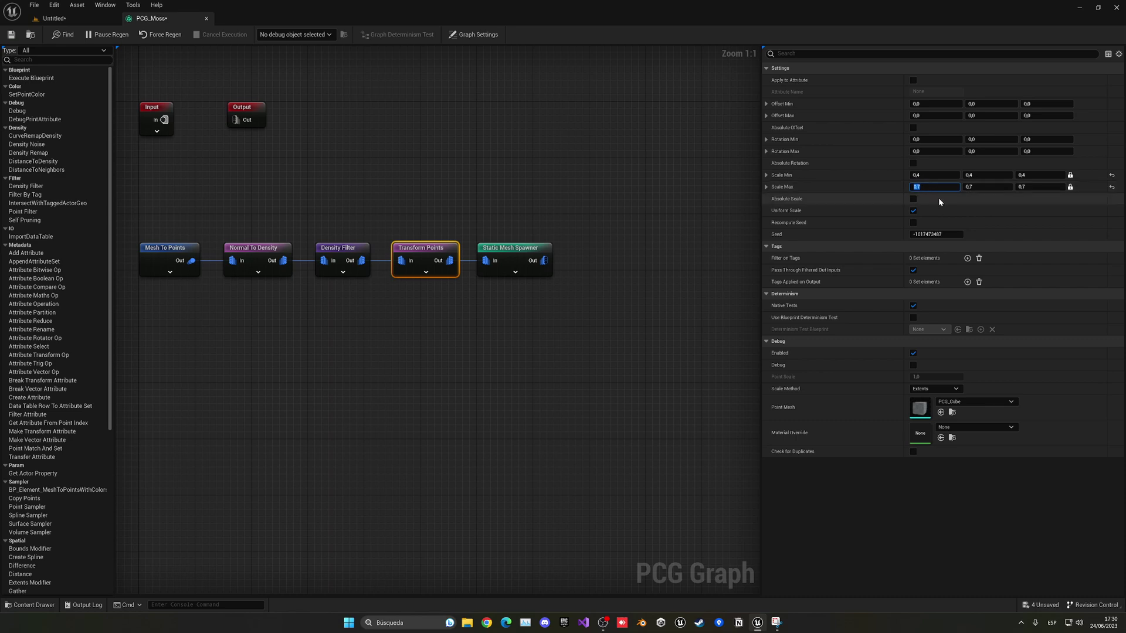
click(1037, 152)
text(18)
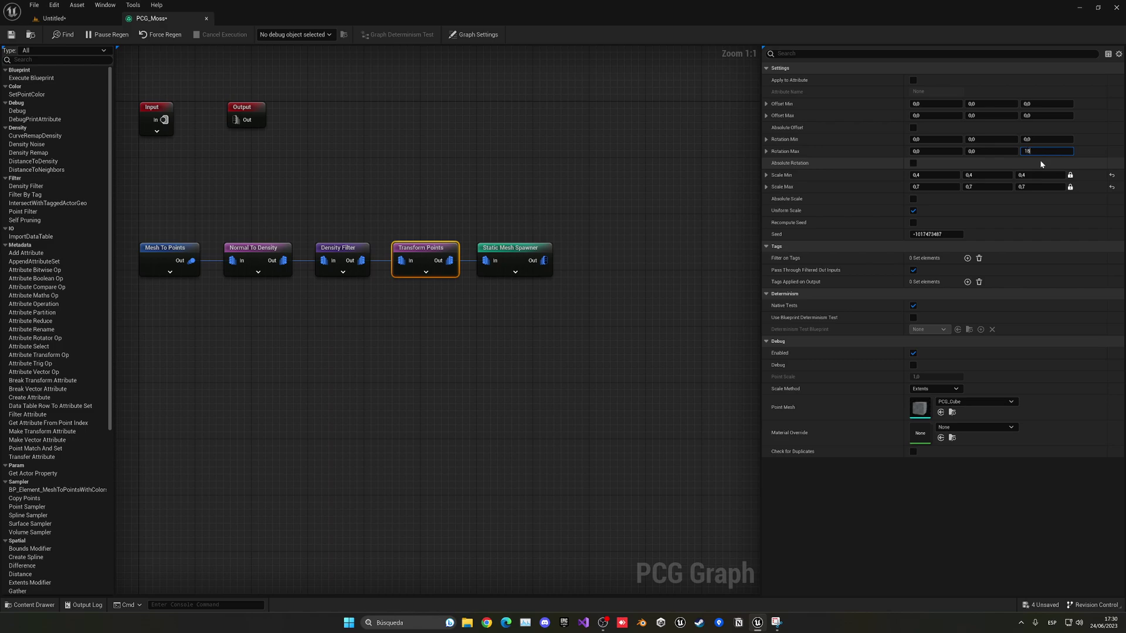
text(0)
key(Return)
Step: Examine the plants' size and rotation variation around the stump in the level
click(100, 17)
right_drag(446, 246, 445, 223)
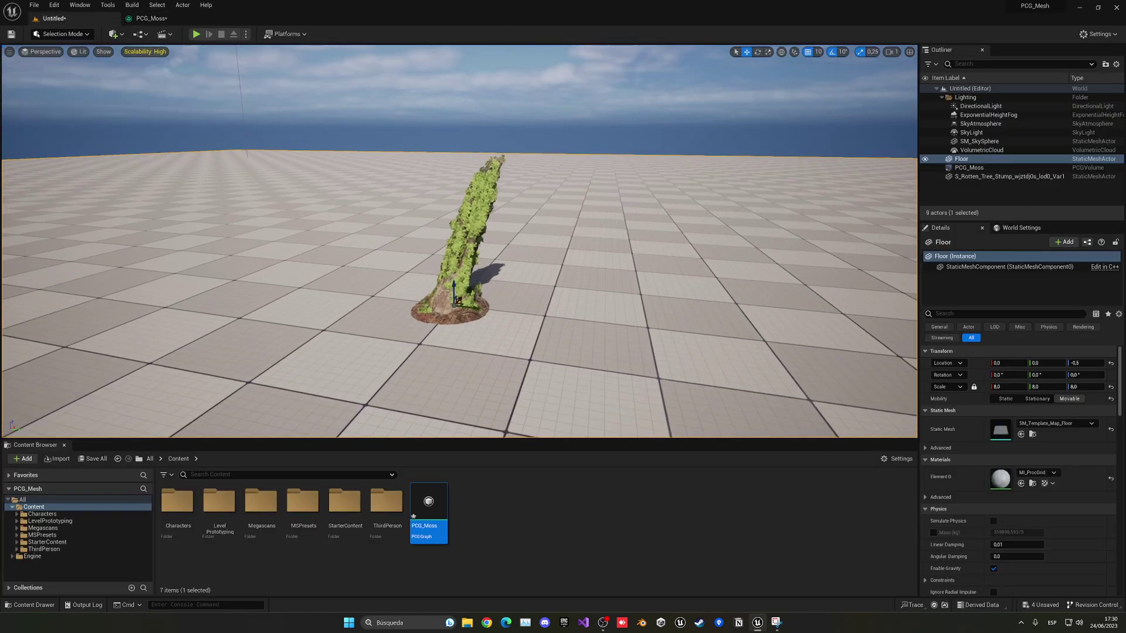
key(w)
right_drag(524, 283, 554, 249)
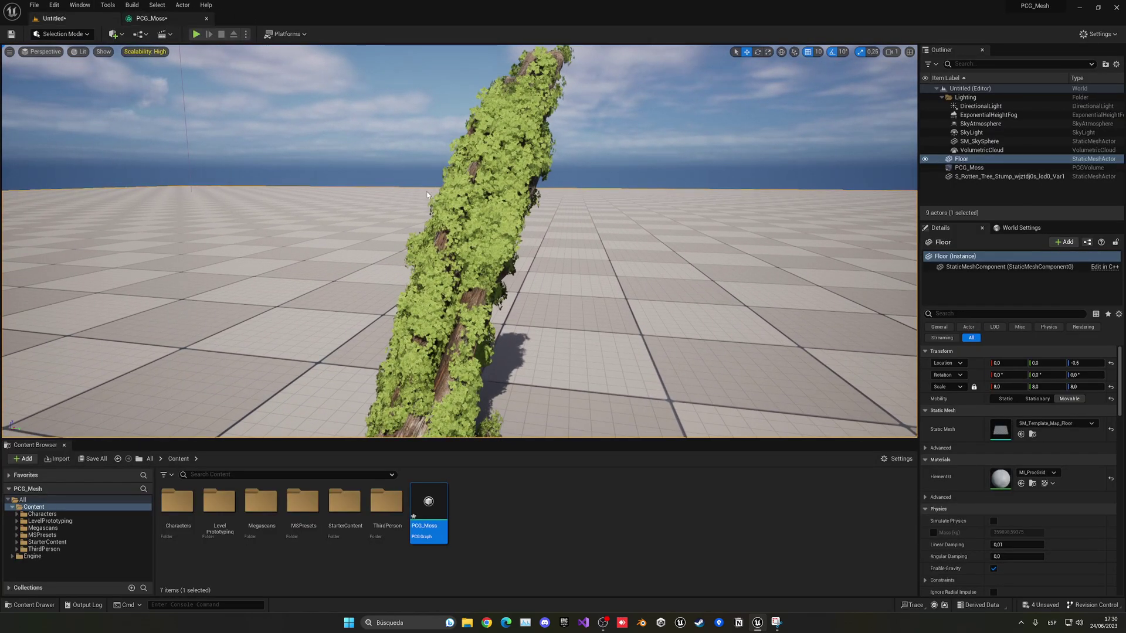
key(w)
right_drag(446, 246, 792, 255)
key(a)
key(s)
Step: Try raising the Density Filter's upper bound to about 0.53 and inspect the plant coverage on the stump
click(150, 19)
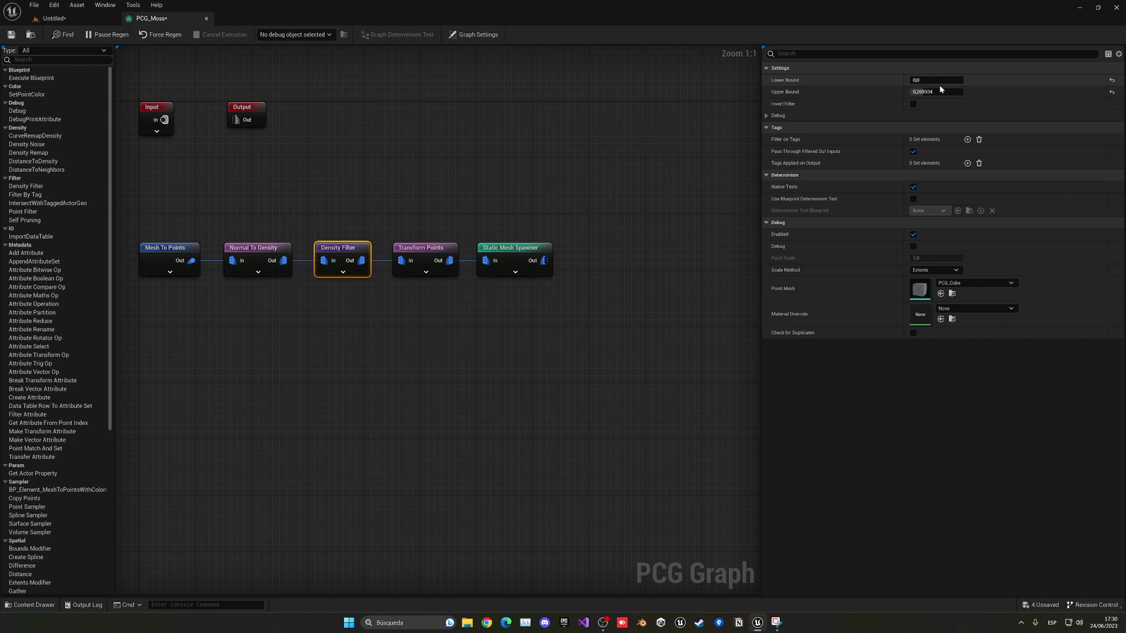
click(54, 18)
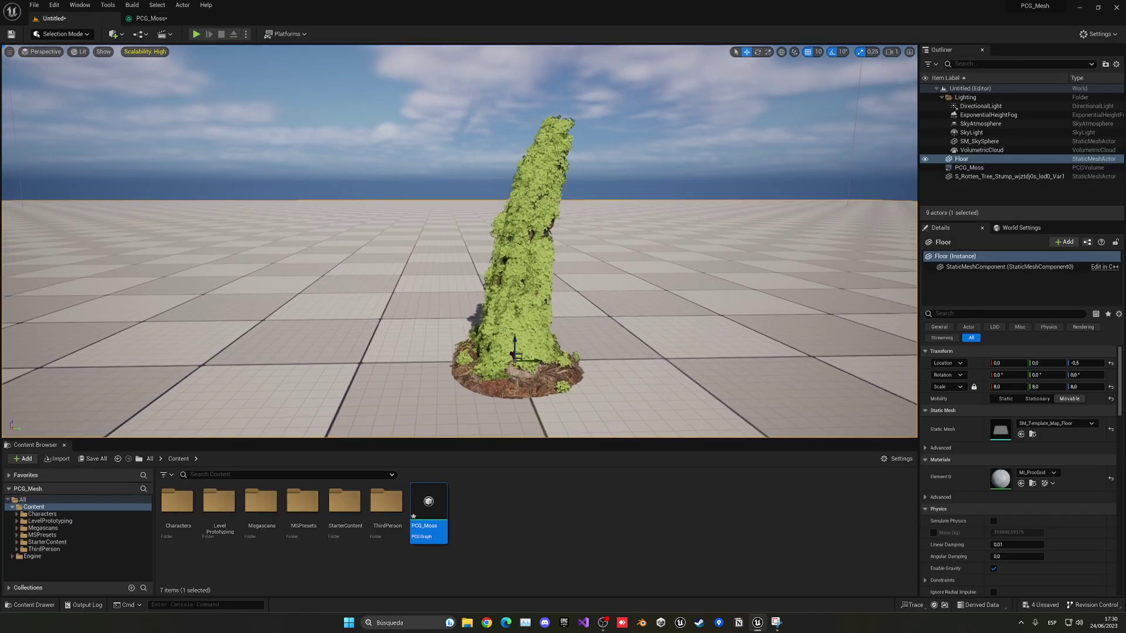
key(w)
right_drag(459, 240, 589, 241)
Step: Set the Density Filter's lower bound to about 0.10 and upper bound to about 0.35, then view the stump in the level
click(151, 18)
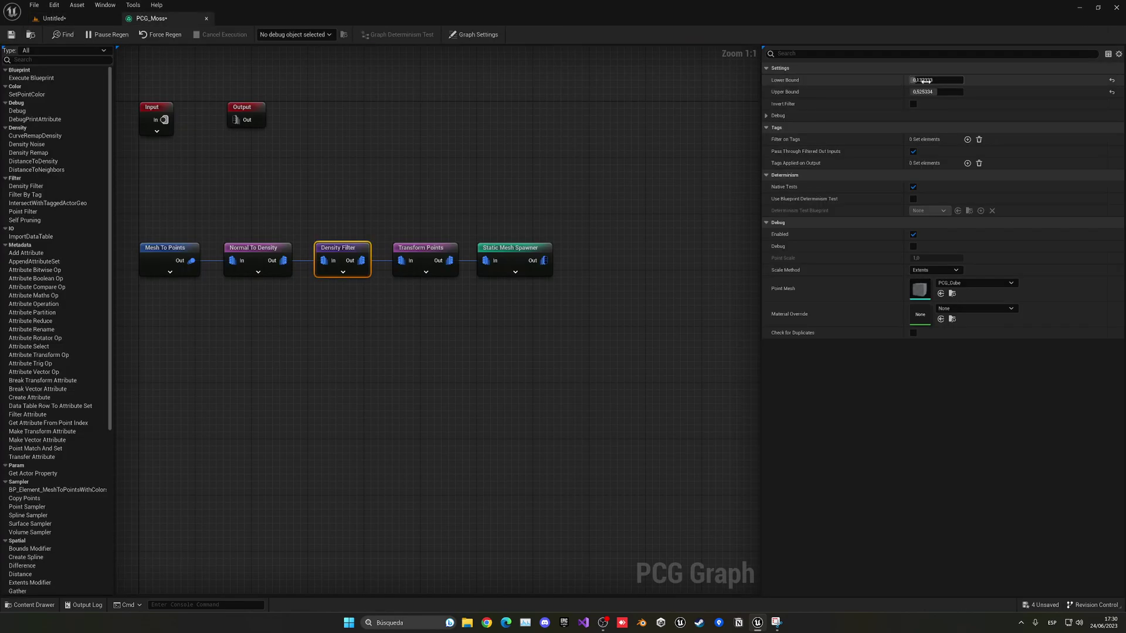
click(54, 19)
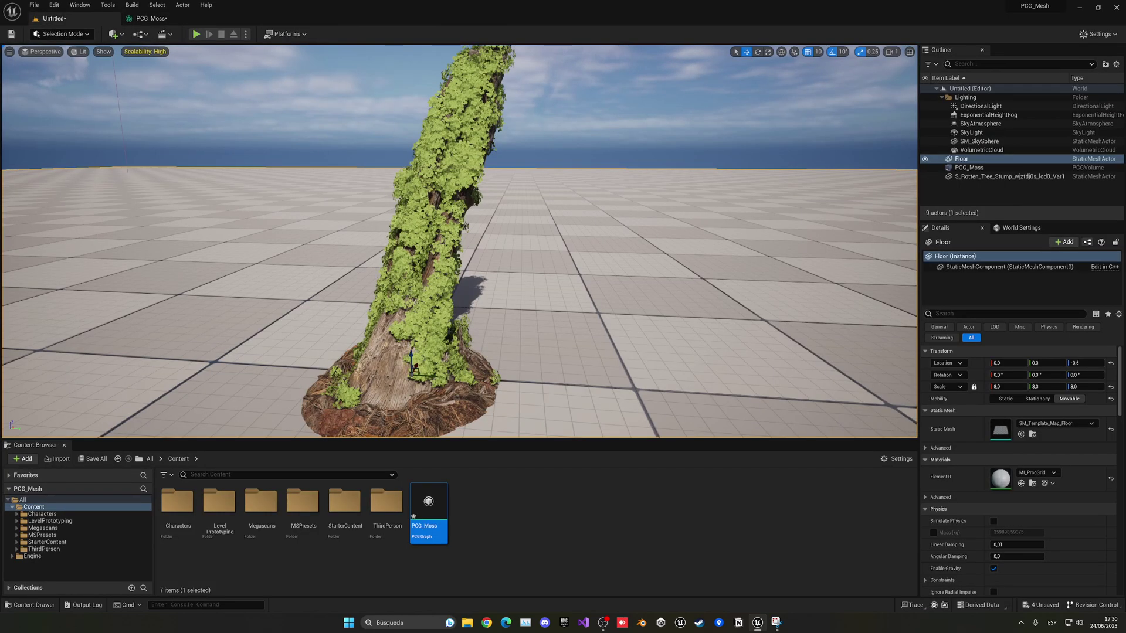
right_drag(376, 167, 359, 167)
key(s)
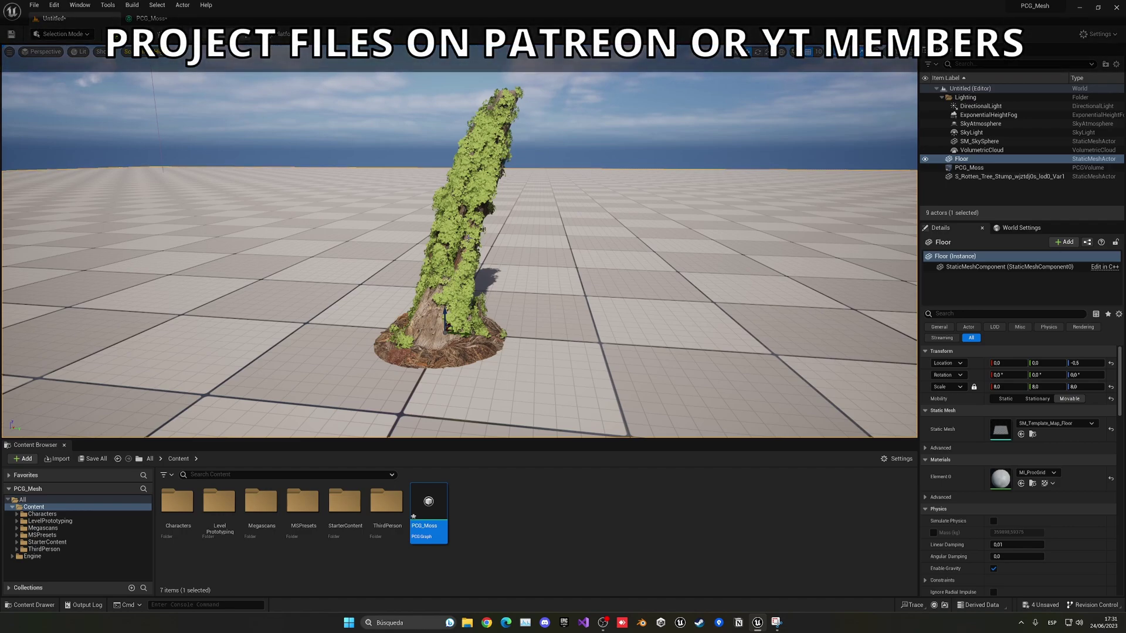
Step: Review the complete PCG_Moss node chain and return to the level to view the plant-covered stump
click(151, 18)
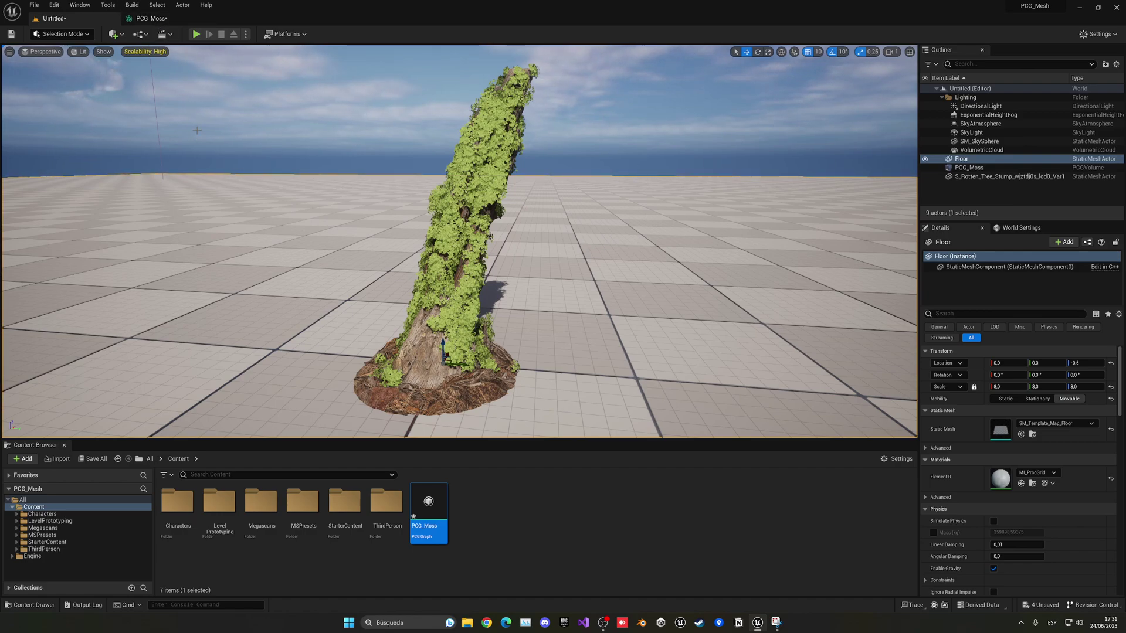
click(175, 19)
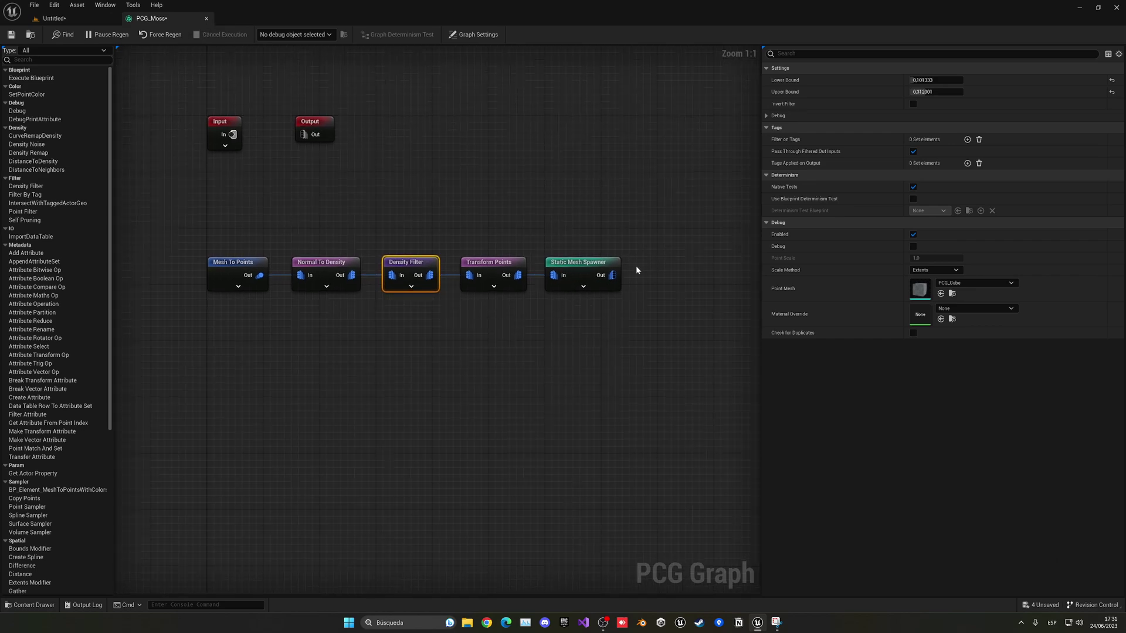
click(636, 270)
click(88, 17)
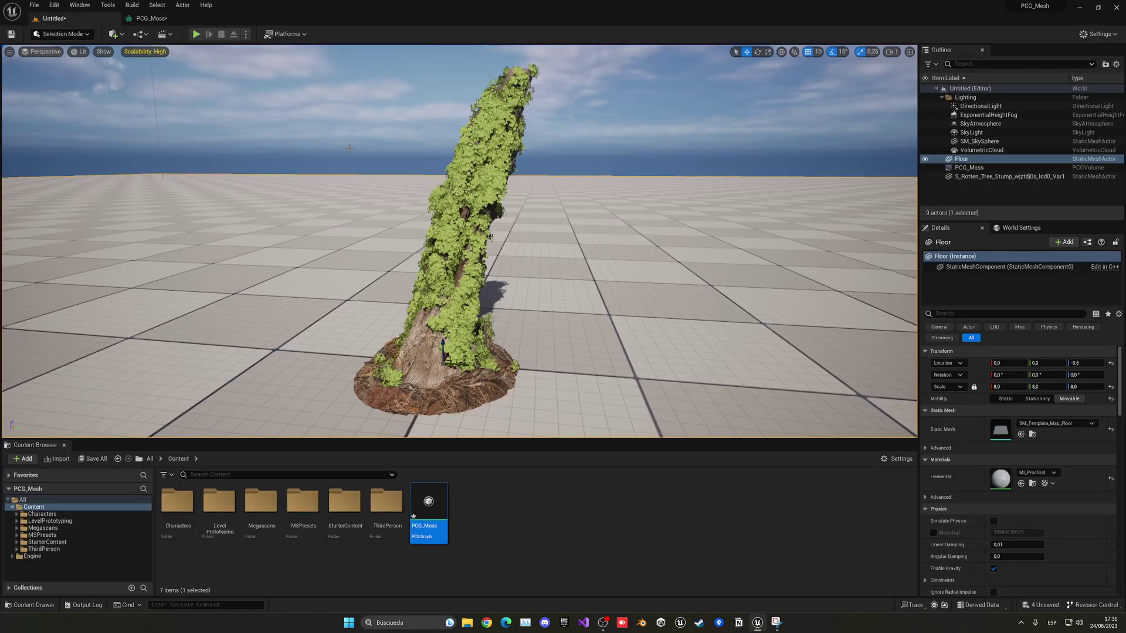